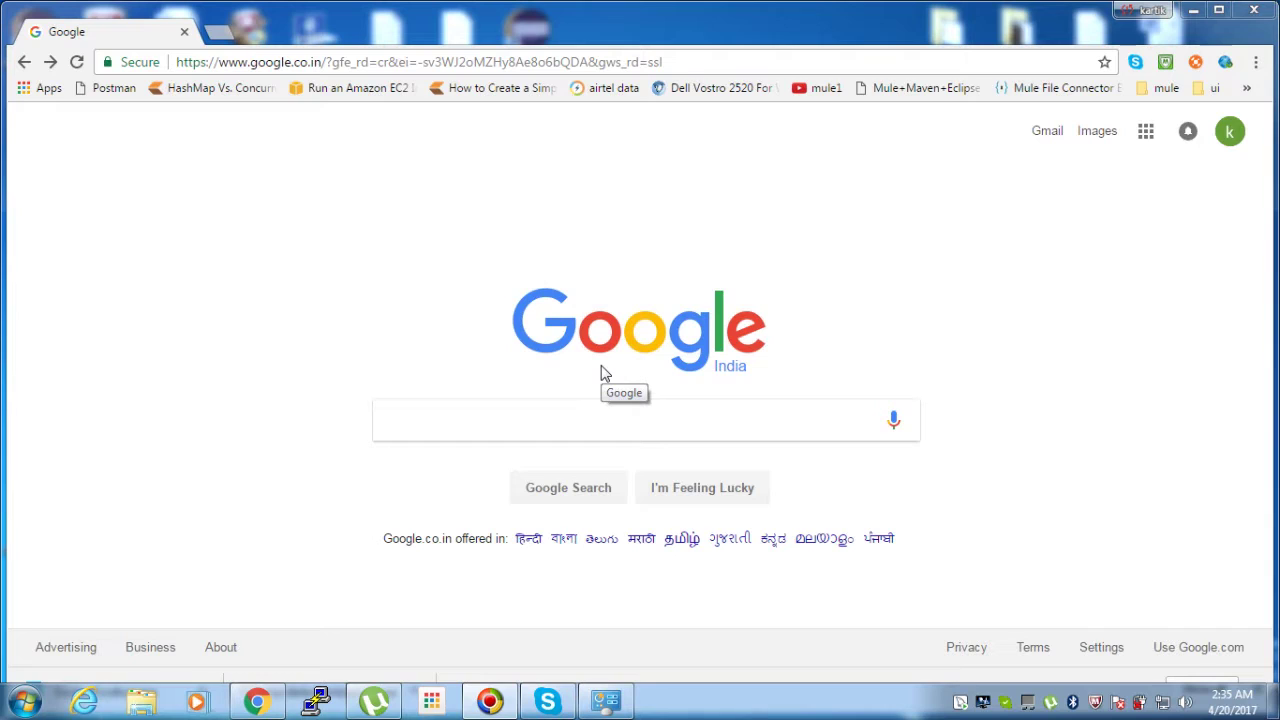
# - Search Google for "install docker for windows" and open the Docker documentation page on installing Docker Toolbox on Windows
pyautogui.click(655, 424)
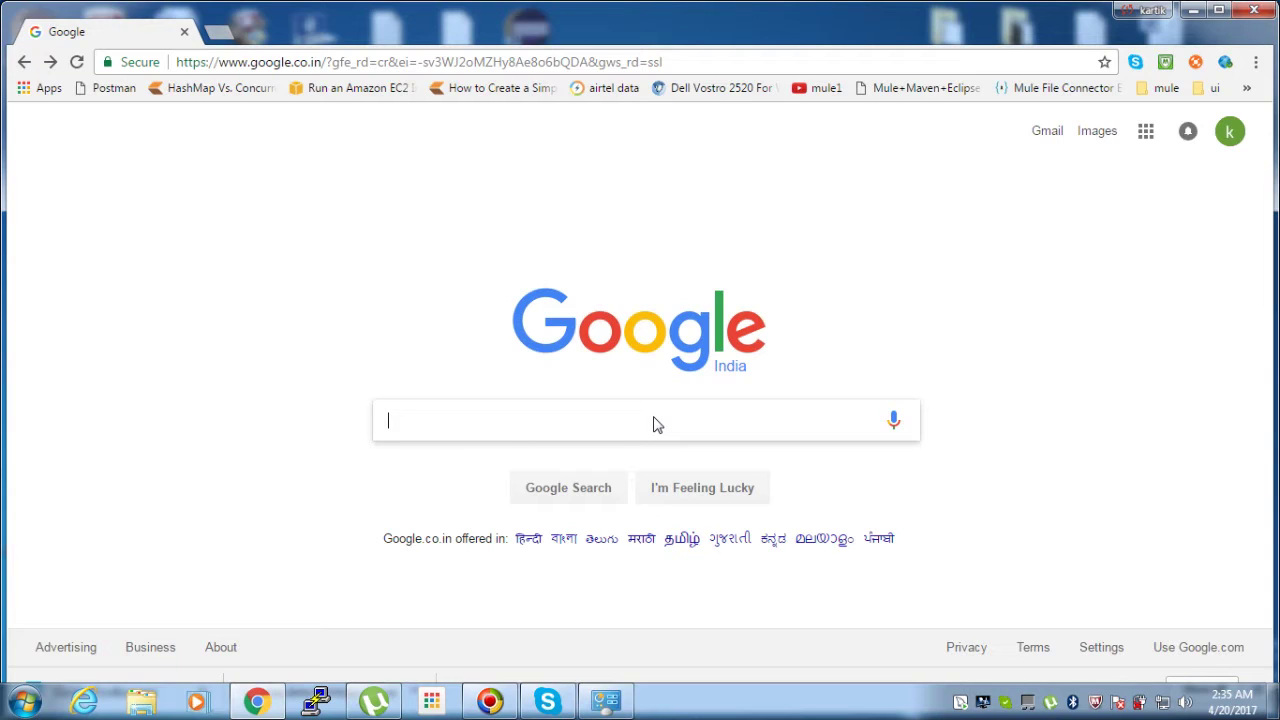
pyautogui.write('install')
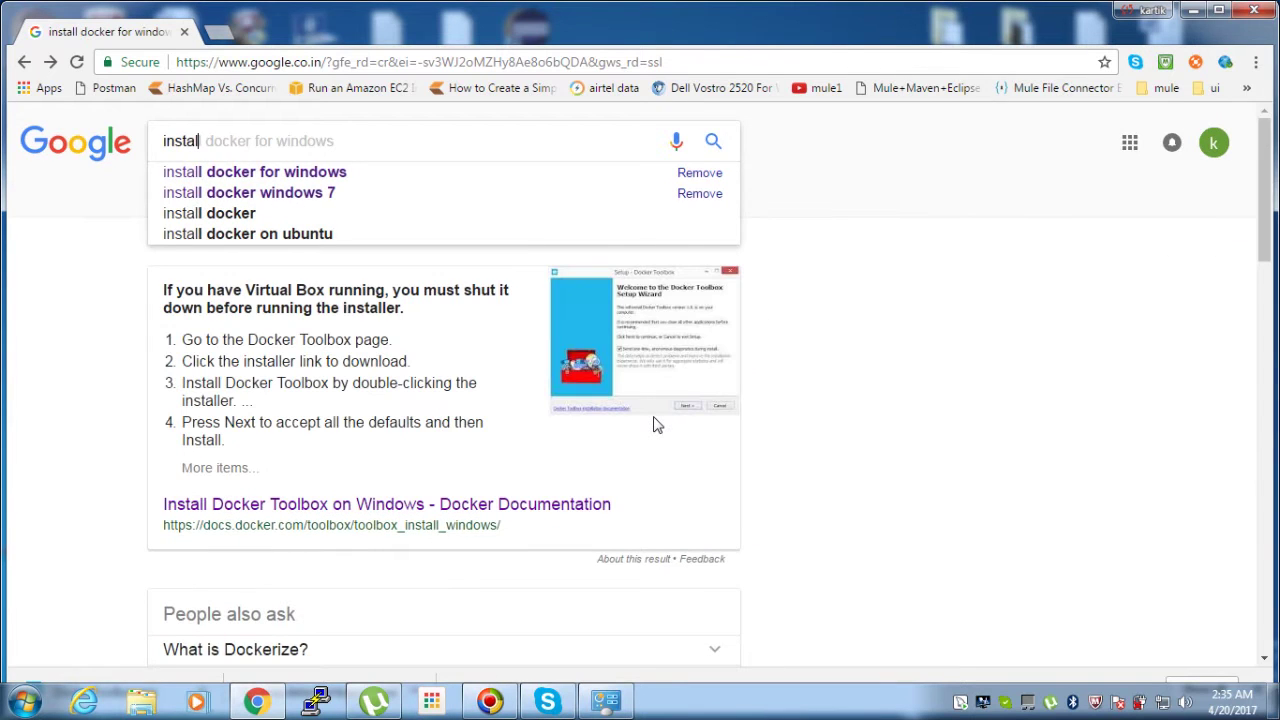
pyautogui.press('Down')
pyautogui.press('Return')
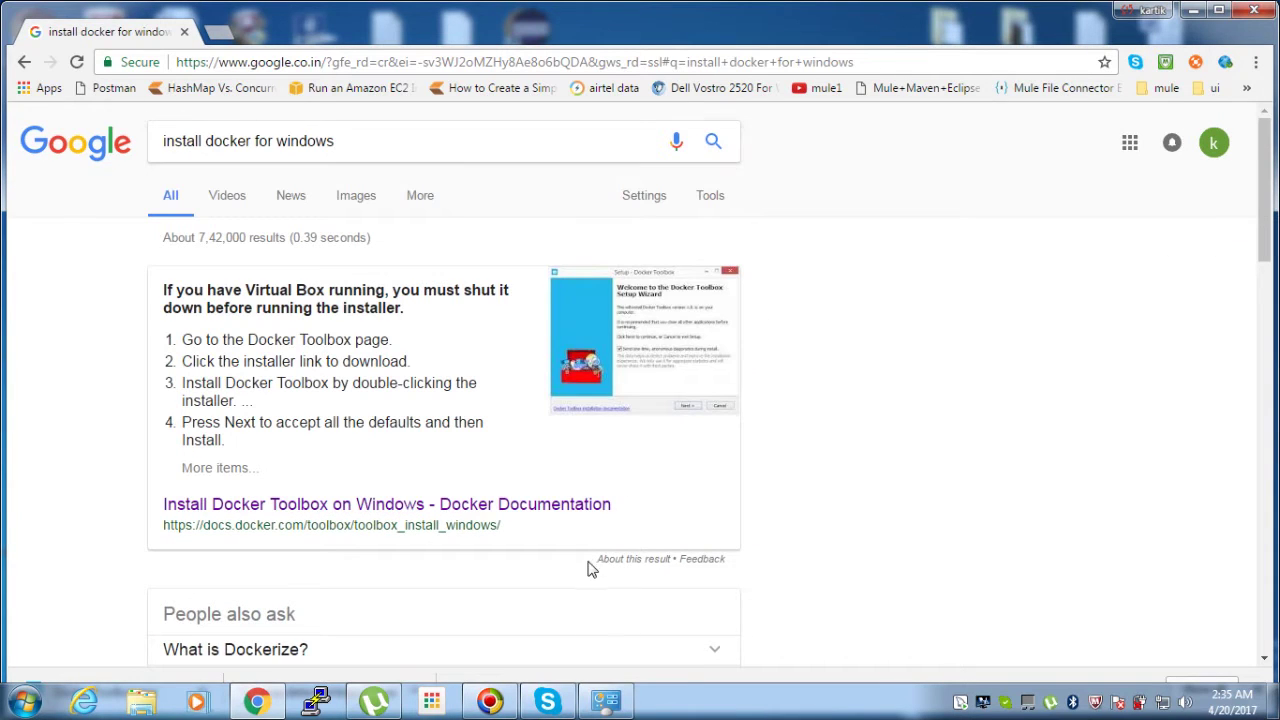
pyautogui.click(548, 512)
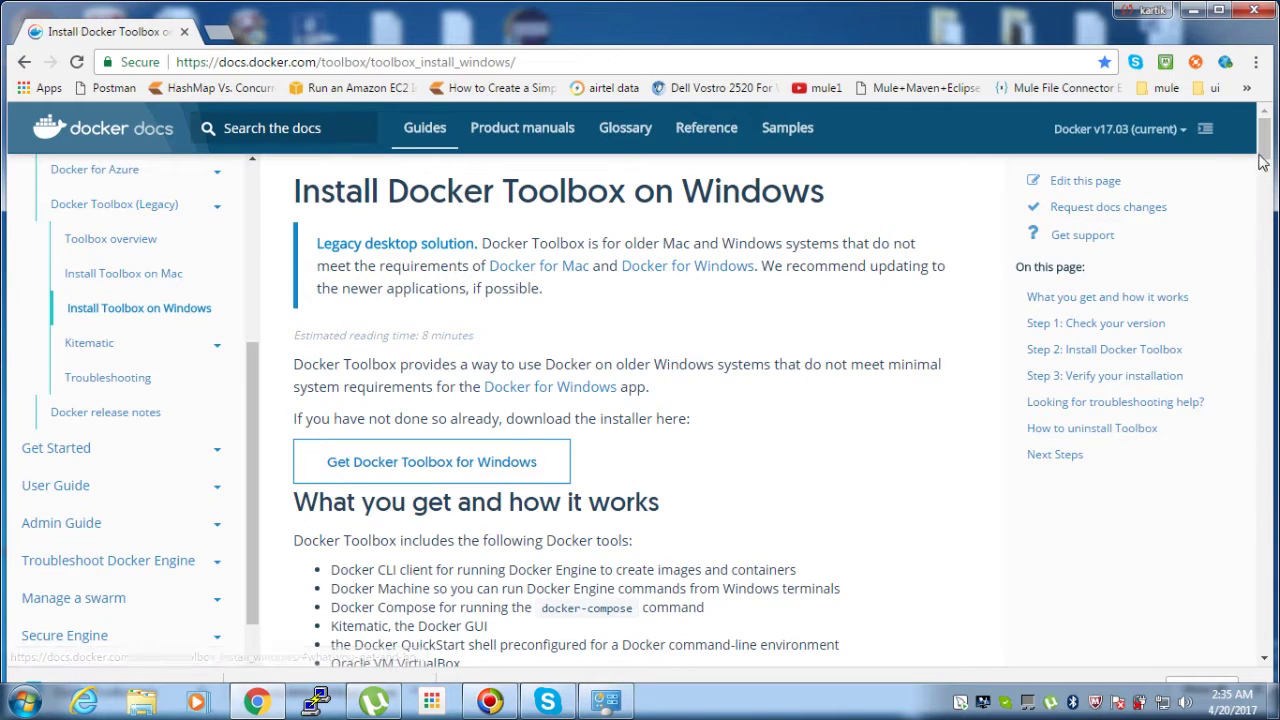
# - Review the documentation's Step 1 requirements for the operating system, hardware virtualization and the Task Manager check for Windows 8 or 8.1
pyautogui.moveTo(1264, 150); pyautogui.dragTo(1264, 197)
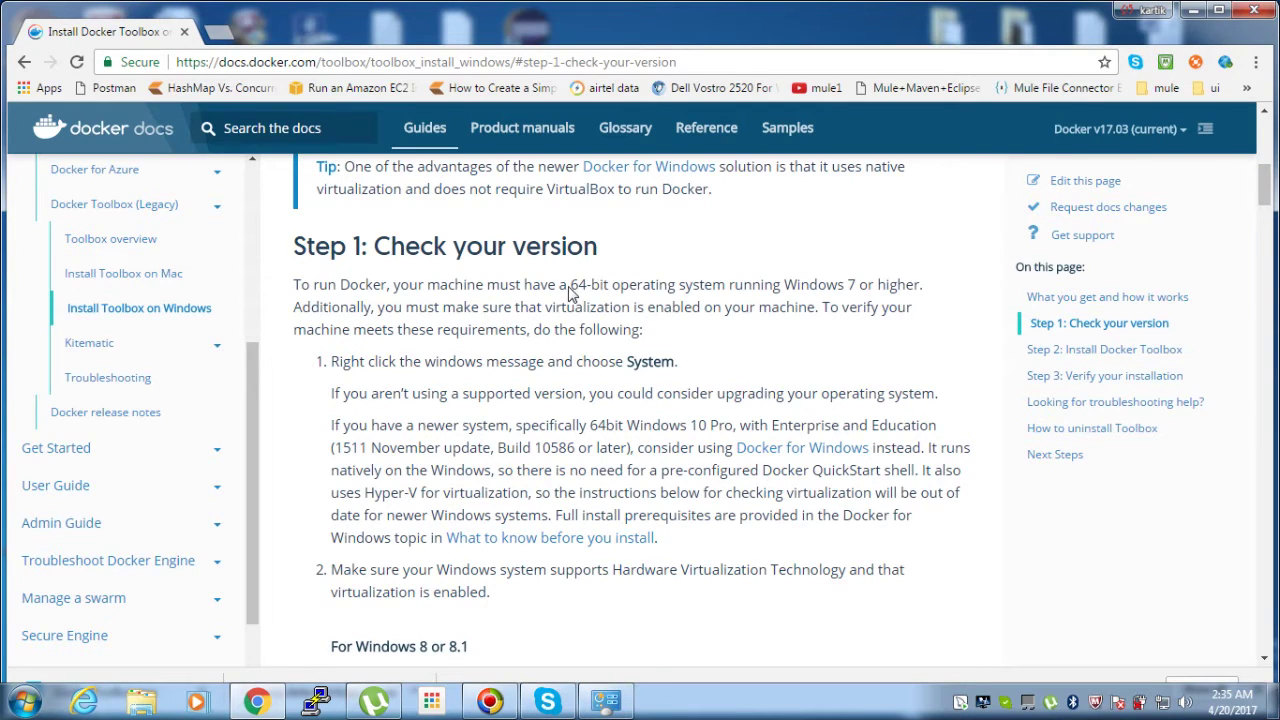
pyautogui.moveTo(566, 290); pyautogui.dragTo(705, 290)
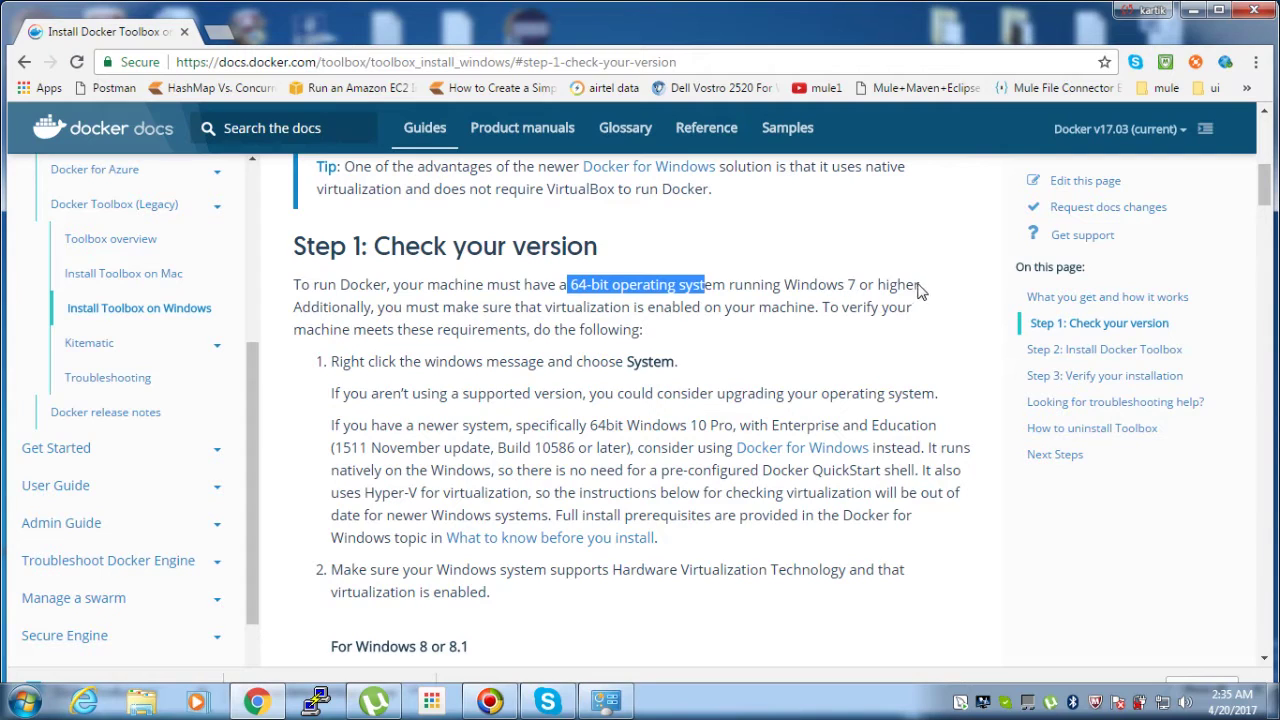
pyautogui.moveTo(924, 288); pyautogui.dragTo(570, 286)
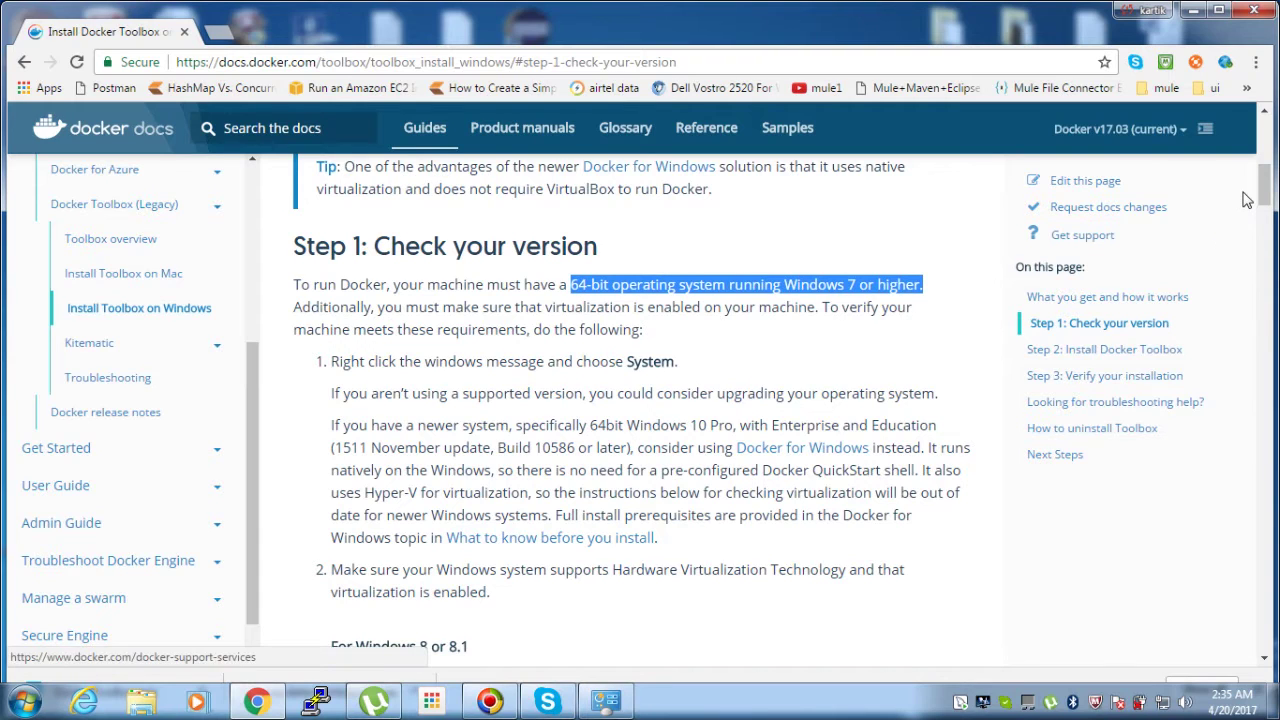
pyautogui.moveTo(1267, 180)
pyautogui.mouseDown()
pyautogui.moveTo(1267, 210)
pyautogui.moveTo(1266, 188)
pyautogui.mouseUp()
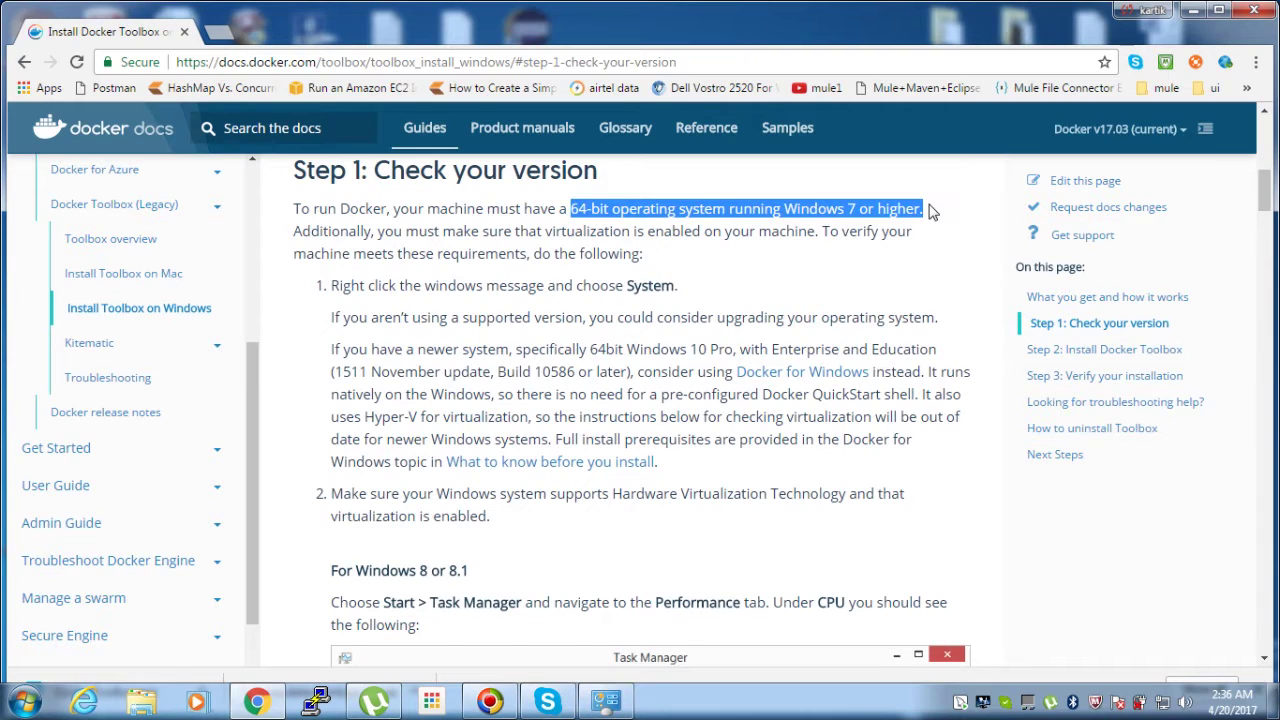
pyautogui.click(929, 206)
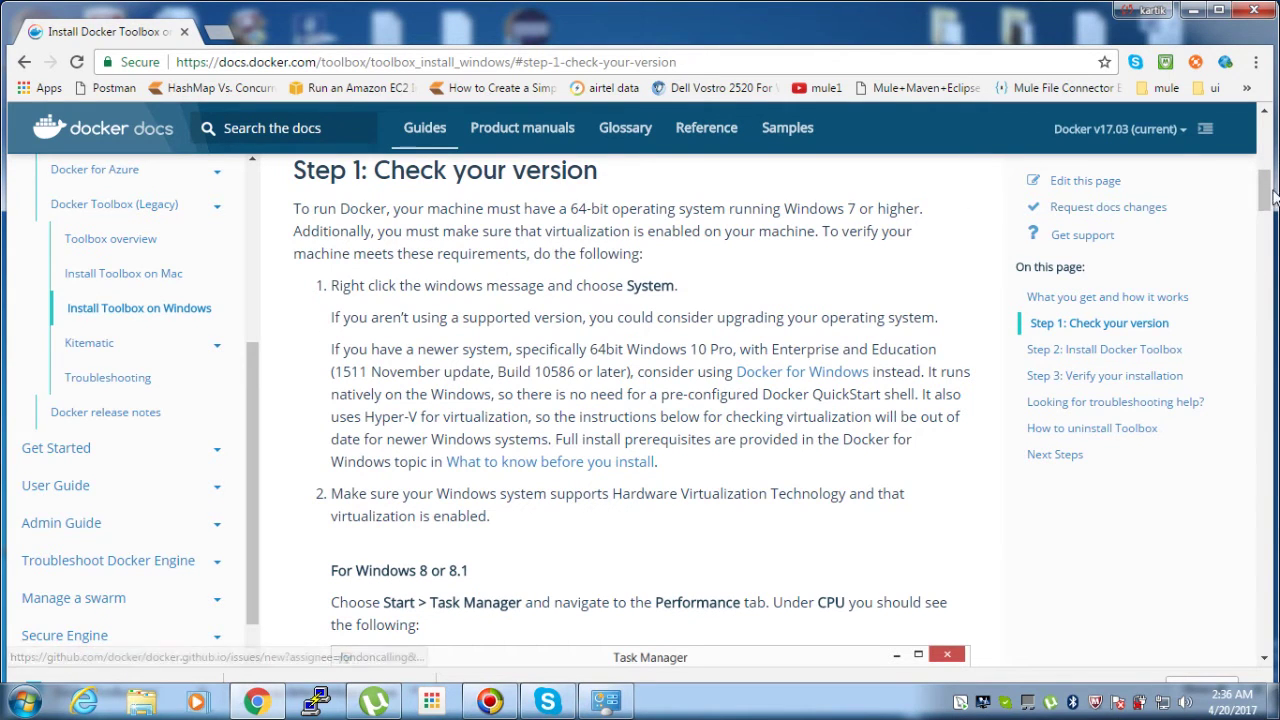
pyautogui.moveTo(1266, 200); pyautogui.dragTo(1266, 218)
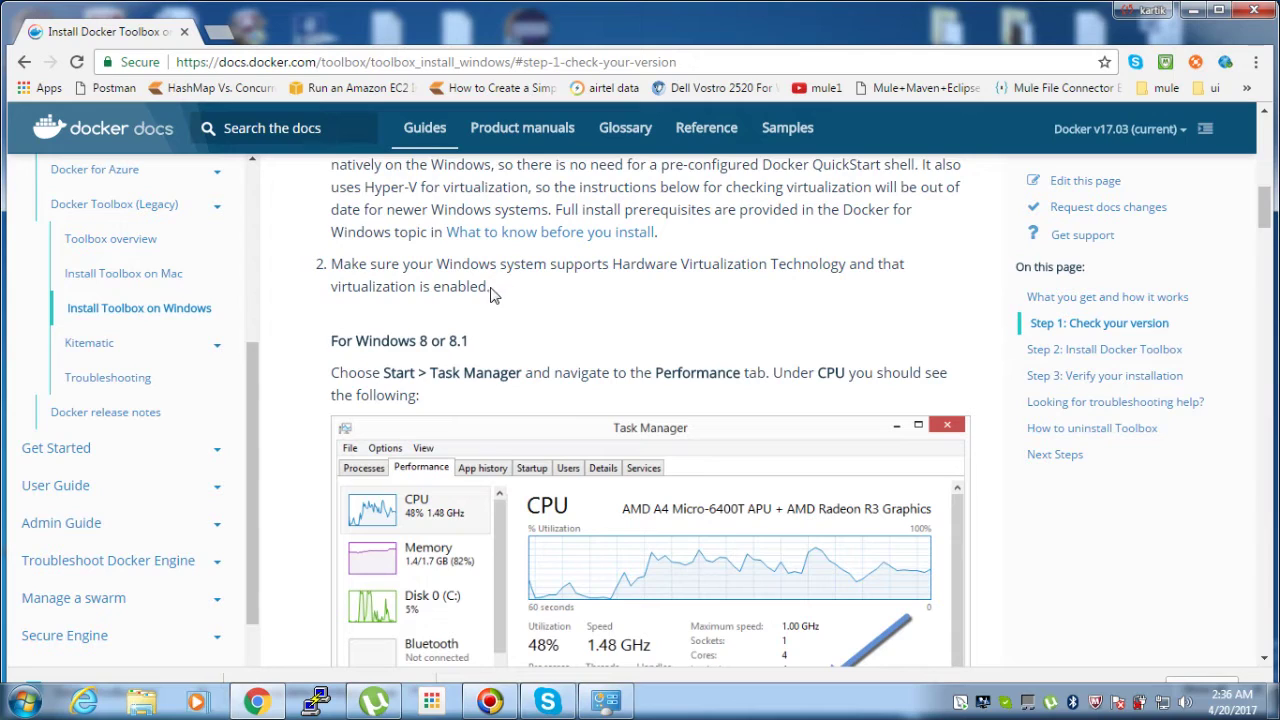
pyautogui.moveTo(435, 272); pyautogui.dragTo(501, 306)
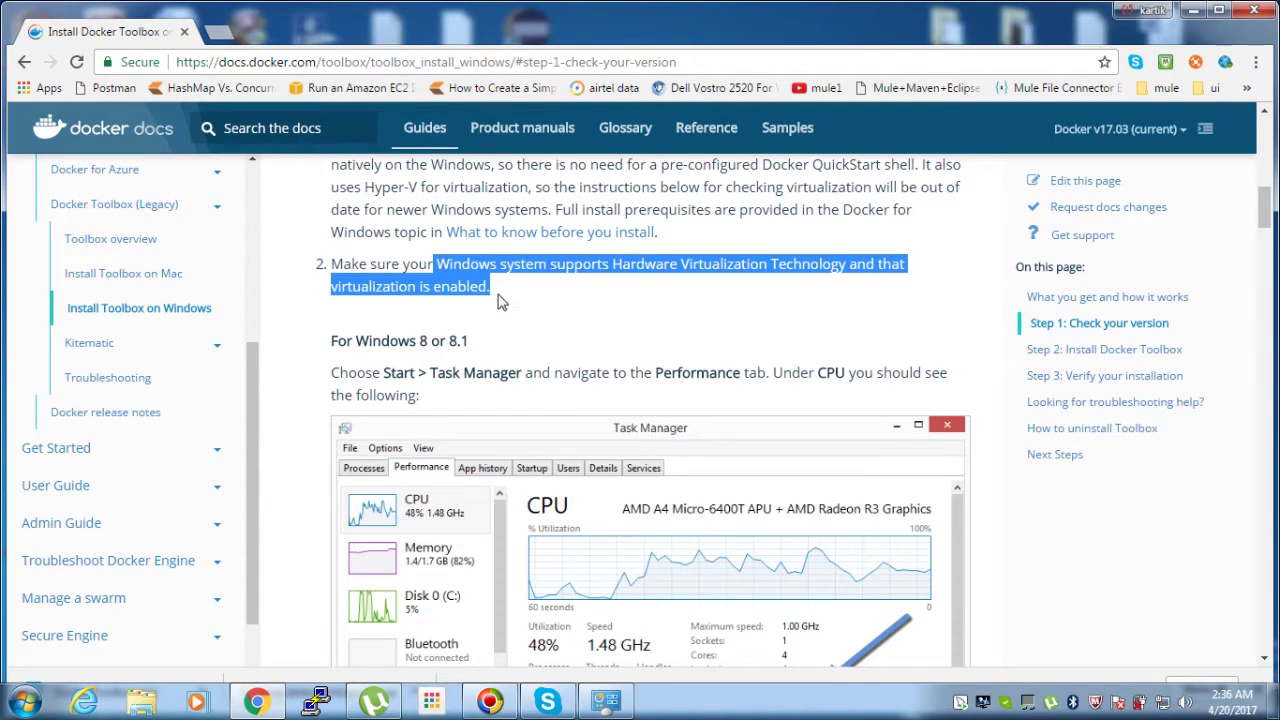
pyautogui.moveTo(495, 296); pyautogui.dragTo(438, 272)
pyautogui.moveTo(1266, 215); pyautogui.dragTo(1266, 233)
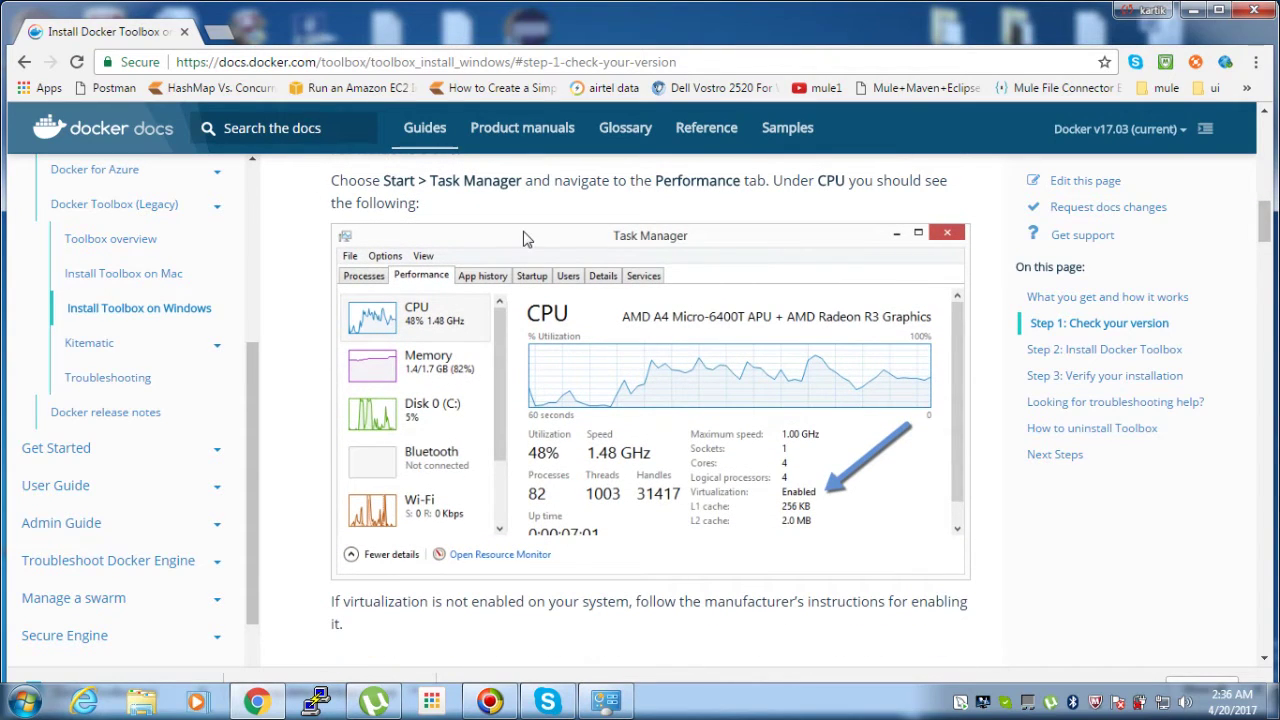
pyautogui.doubleClick(729, 190)
pyautogui.doubleClick(832, 184)
# - Open the download page of the Microsoft Hardware-Assisted Virtualization Detection Tool from the Windows 7 instructions and find its title
pyautogui.moveTo(1265, 233); pyautogui.dragTo(1265, 261)
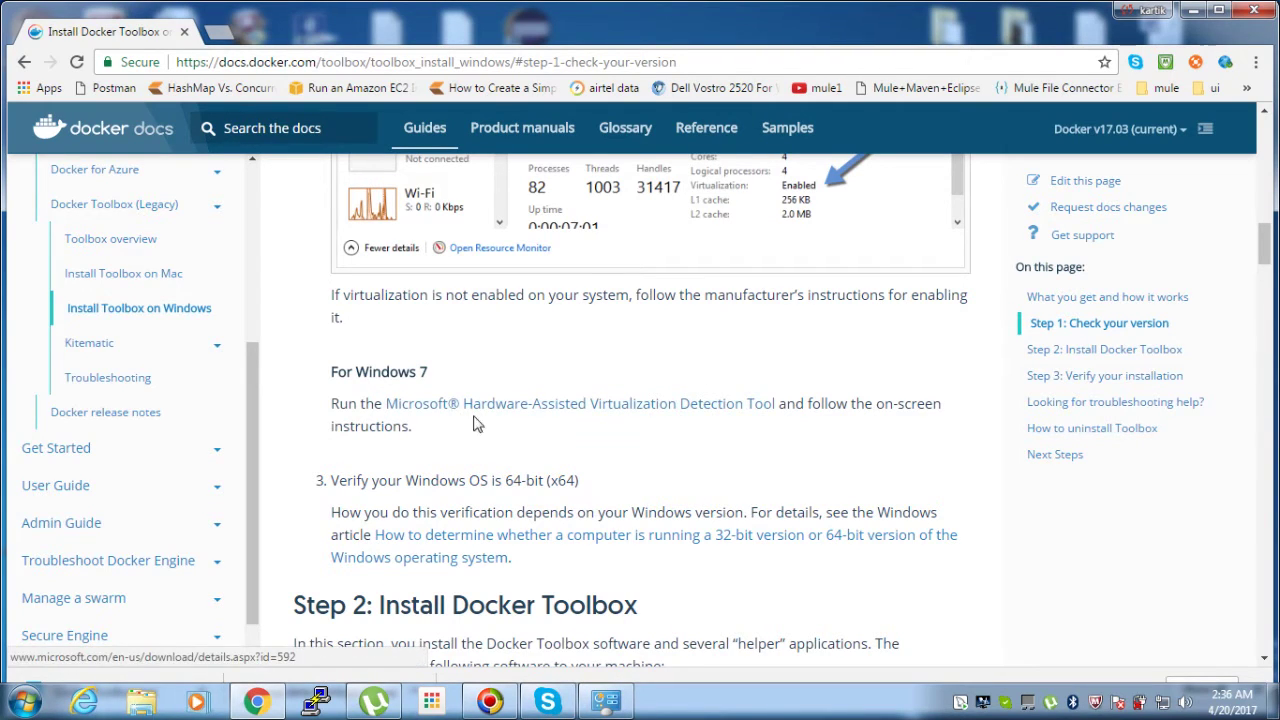
pyautogui.click(553, 411)
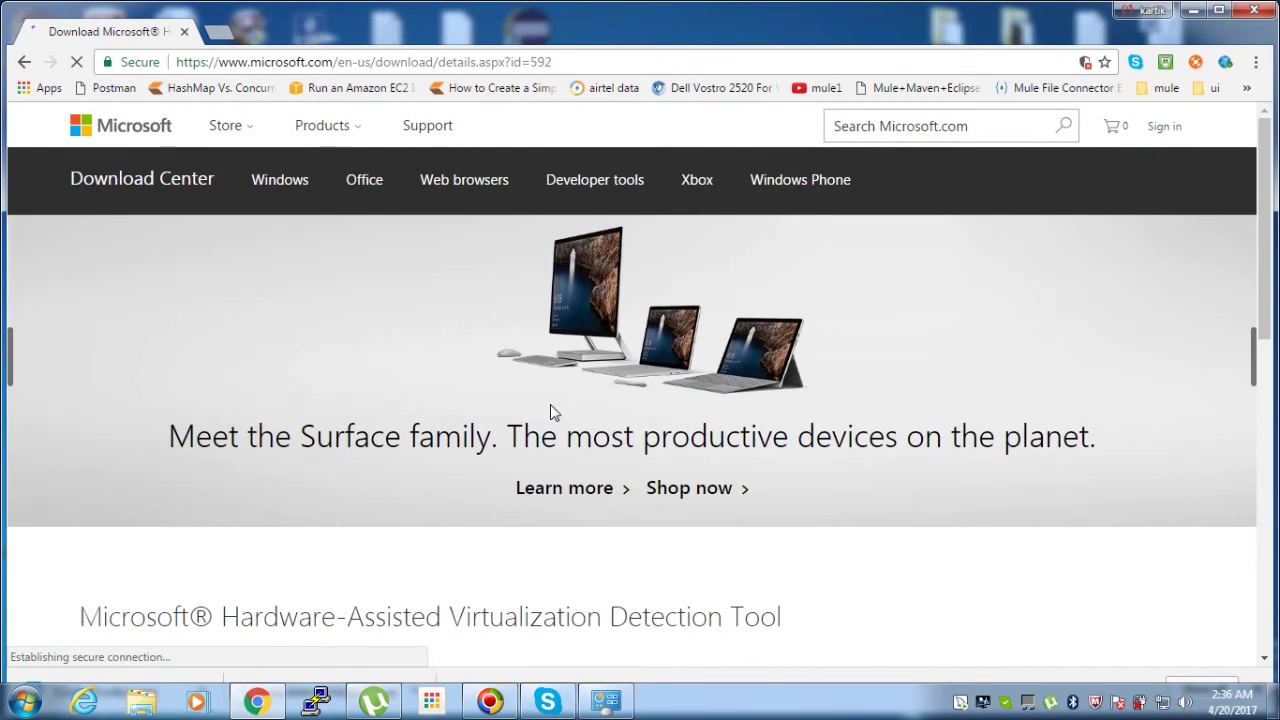
pyautogui.scroll(-3, 1275, 360)
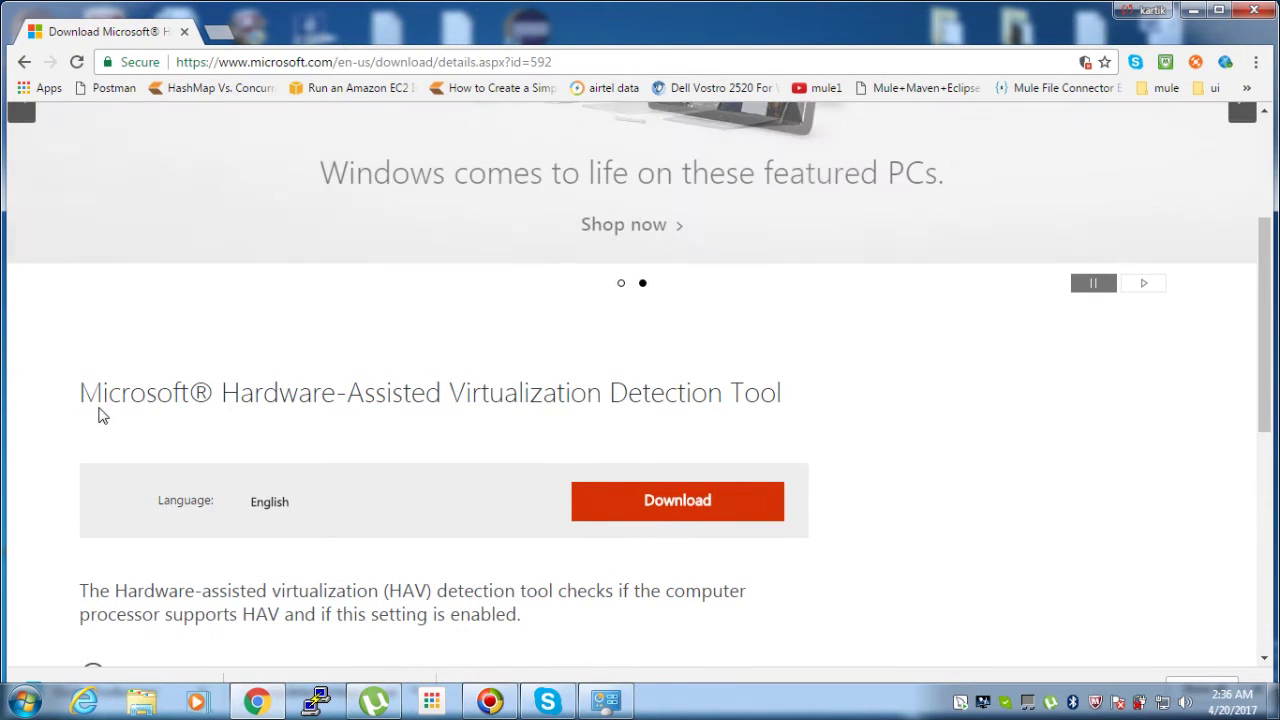
pyautogui.moveTo(80, 400); pyautogui.dragTo(223, 471)
pyautogui.click(381, 420)
pyautogui.moveTo(80, 393); pyautogui.dragTo(797, 397)
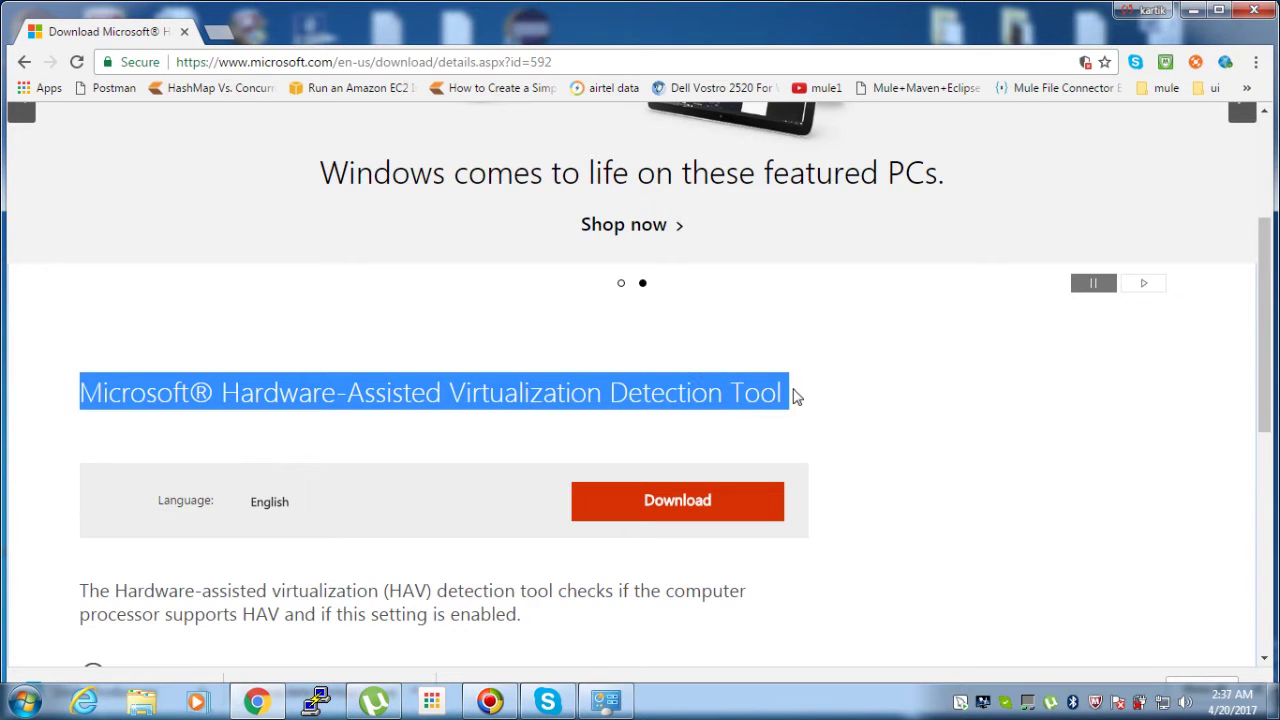
# - Download only havdetectiontool.exe and save it to the Desktop
pyautogui.click(653, 502)
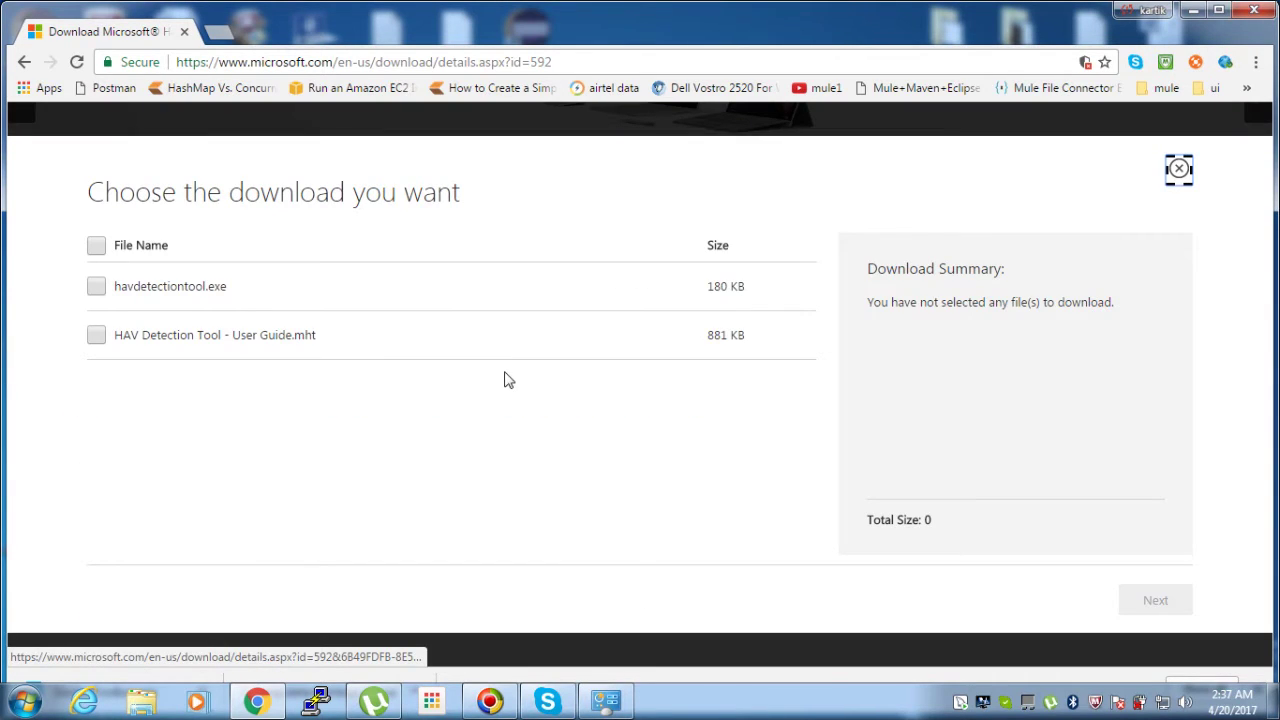
pyautogui.click(97, 290)
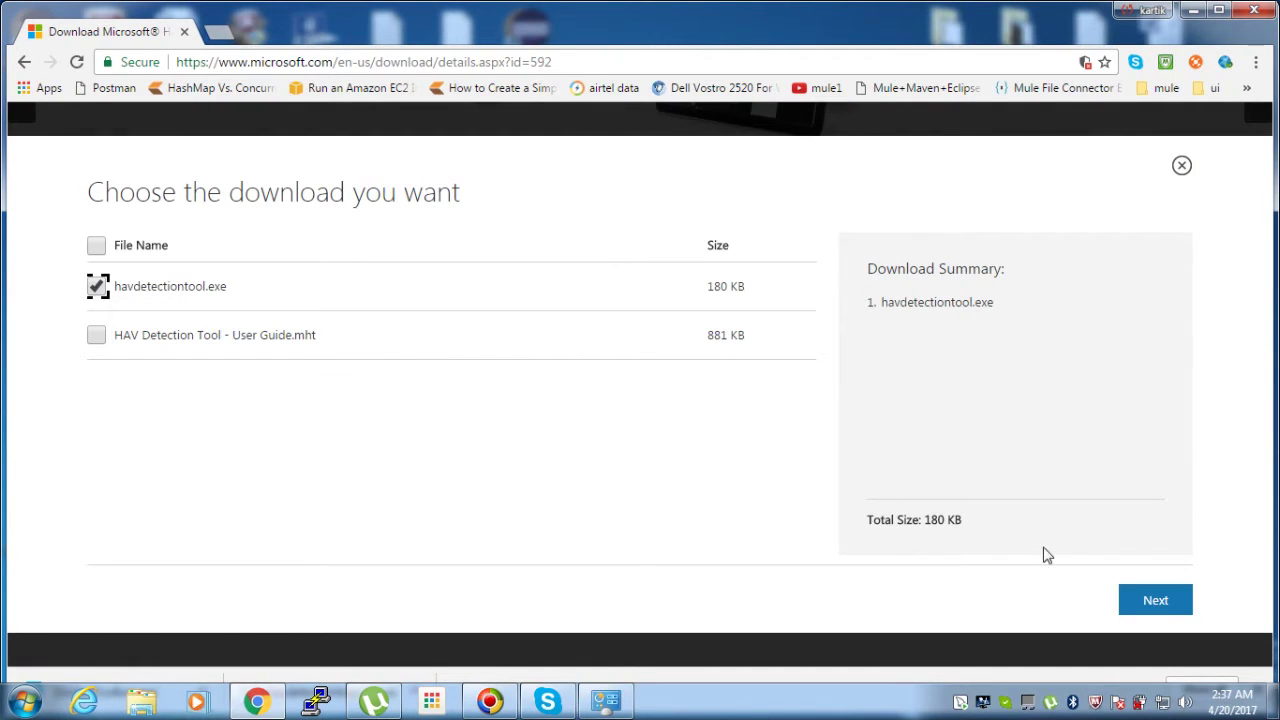
pyautogui.click(1154, 600)
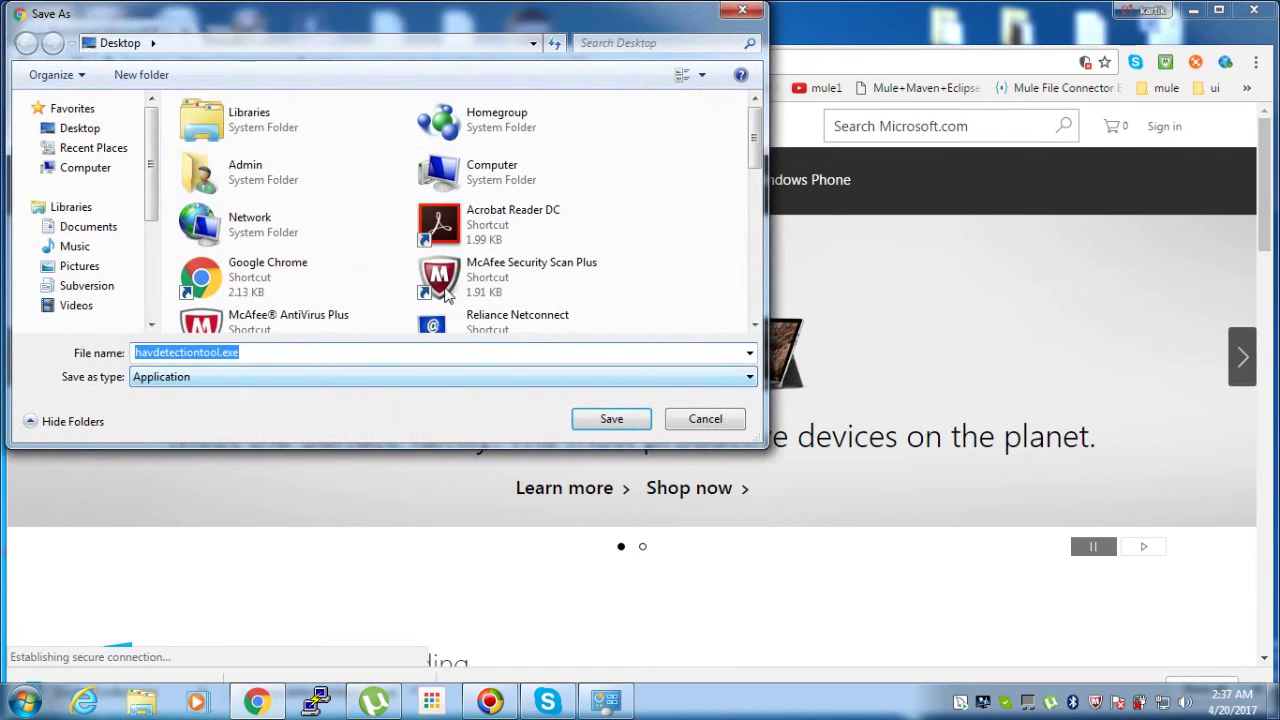
pyautogui.click(82, 128)
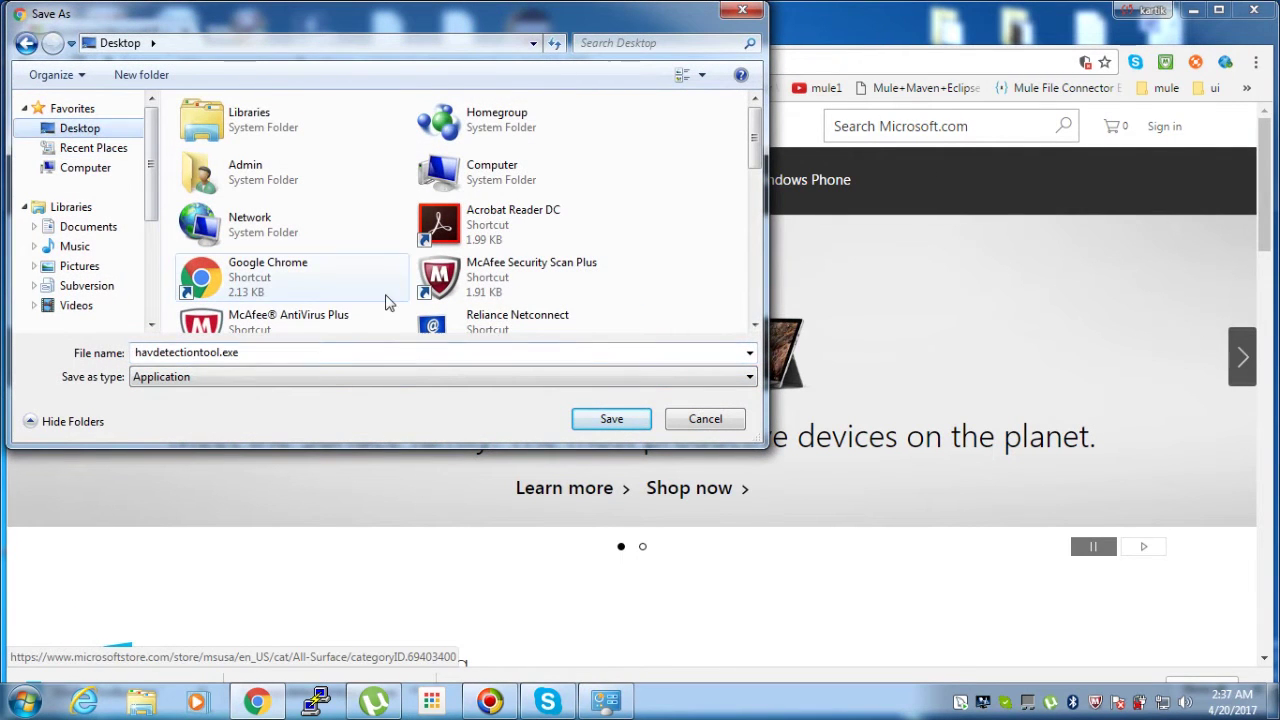
pyautogui.click(609, 420)
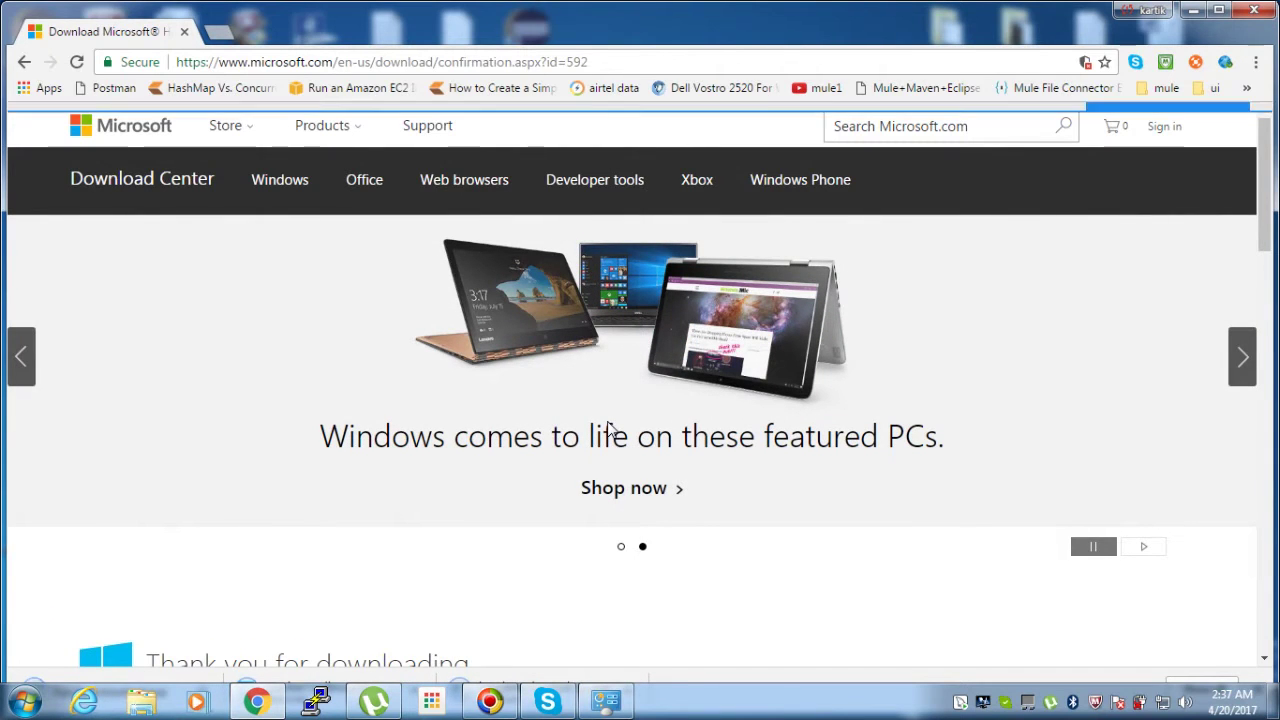
# - Show the desktop, refresh it, and move havdetectiontool.exe to the empty area beside the neon-eclipse shortcut
pyautogui.press('super+d')
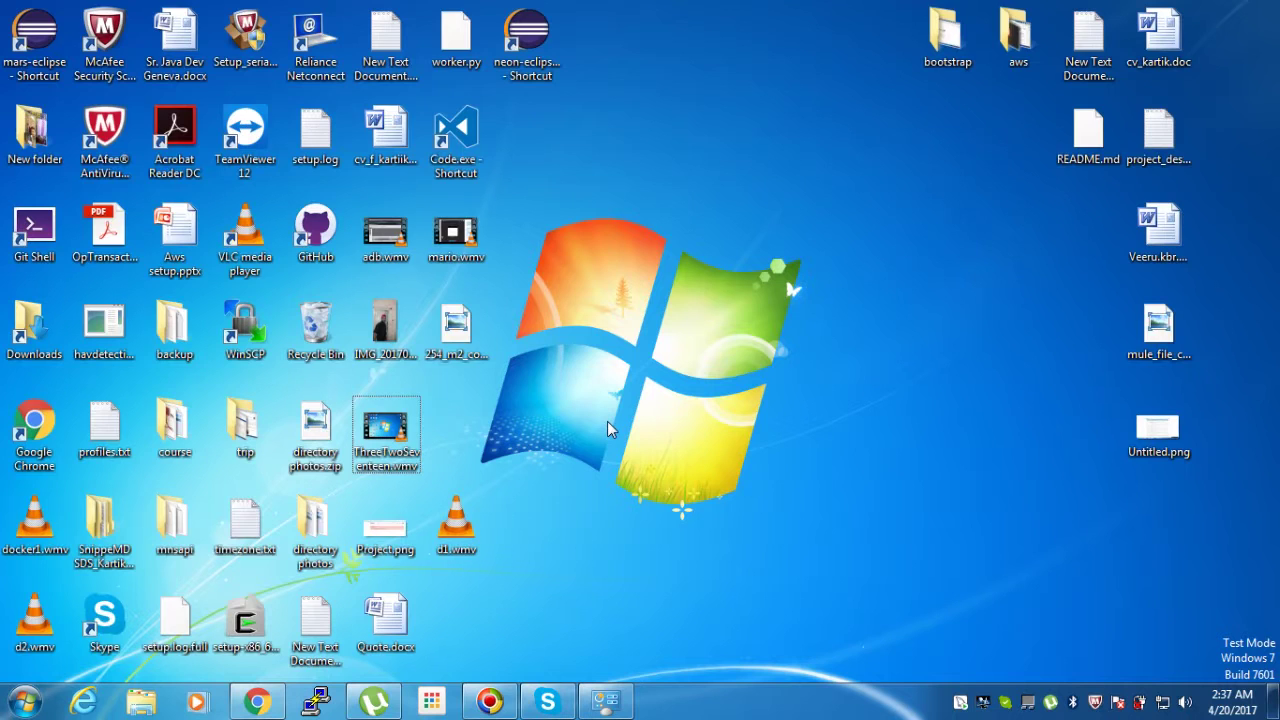
pyautogui.rightClick(553, 192)
pyautogui.click(609, 252)
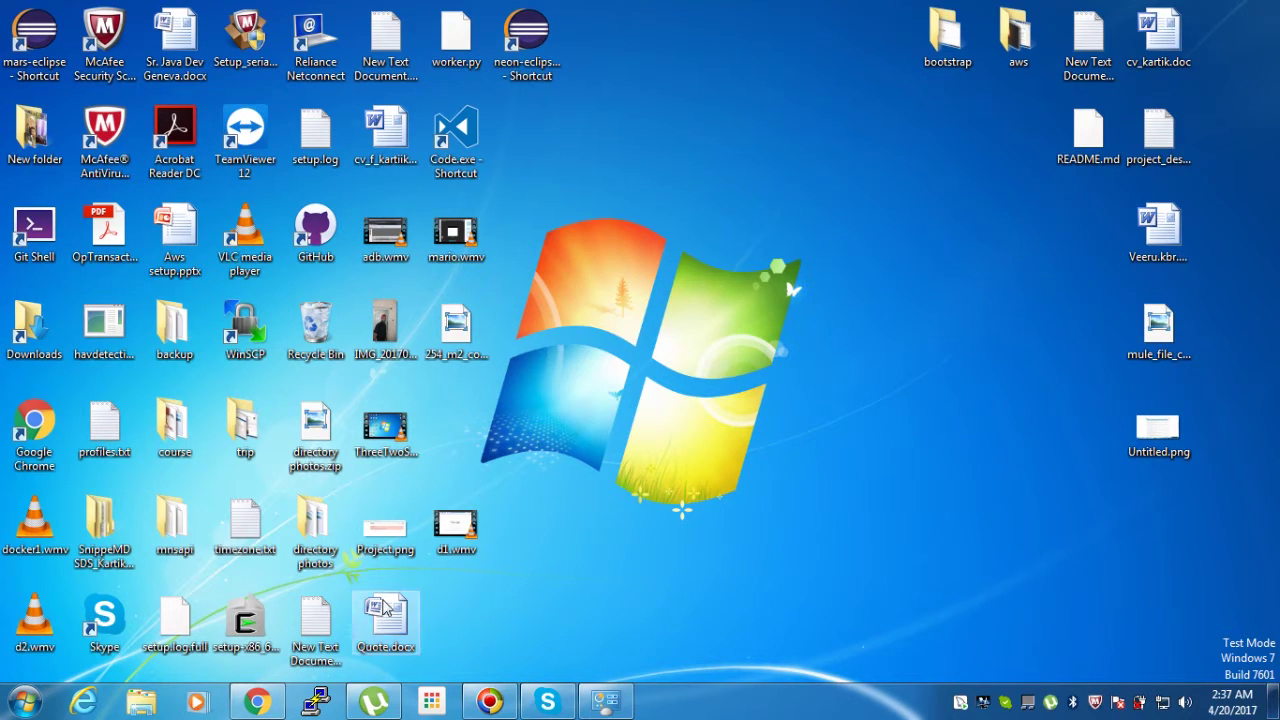
pyautogui.press('h')
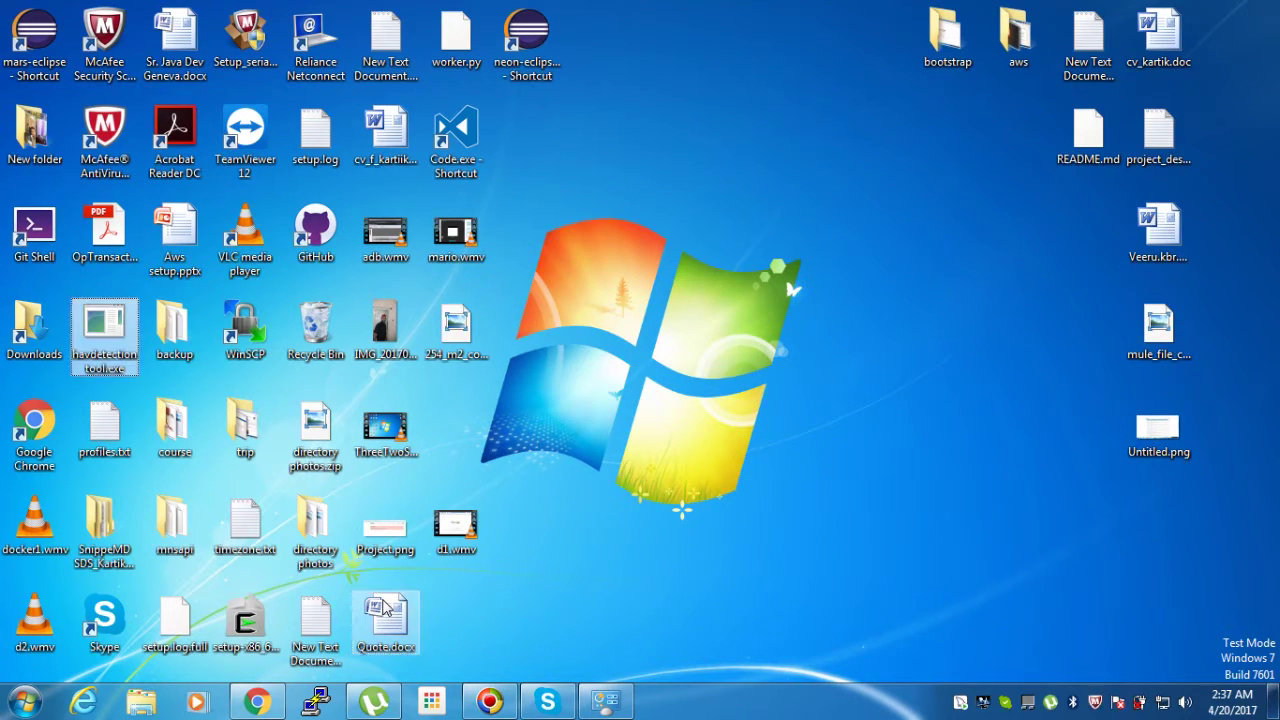
pyautogui.moveTo(100, 335); pyautogui.dragTo(688, 38)
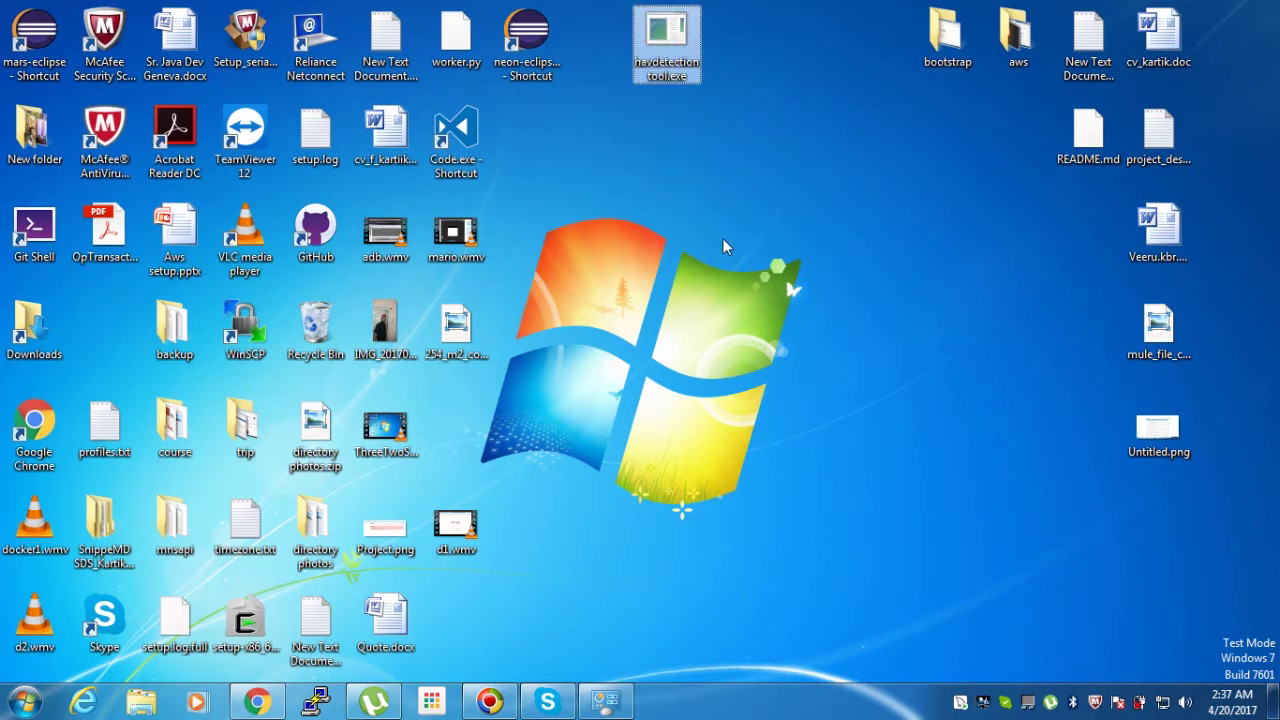
# - Run havdetectiontool.exe to check the computer for hardware-assisted virtualization, and close its result dialog
pyautogui.doubleClick(668, 55)
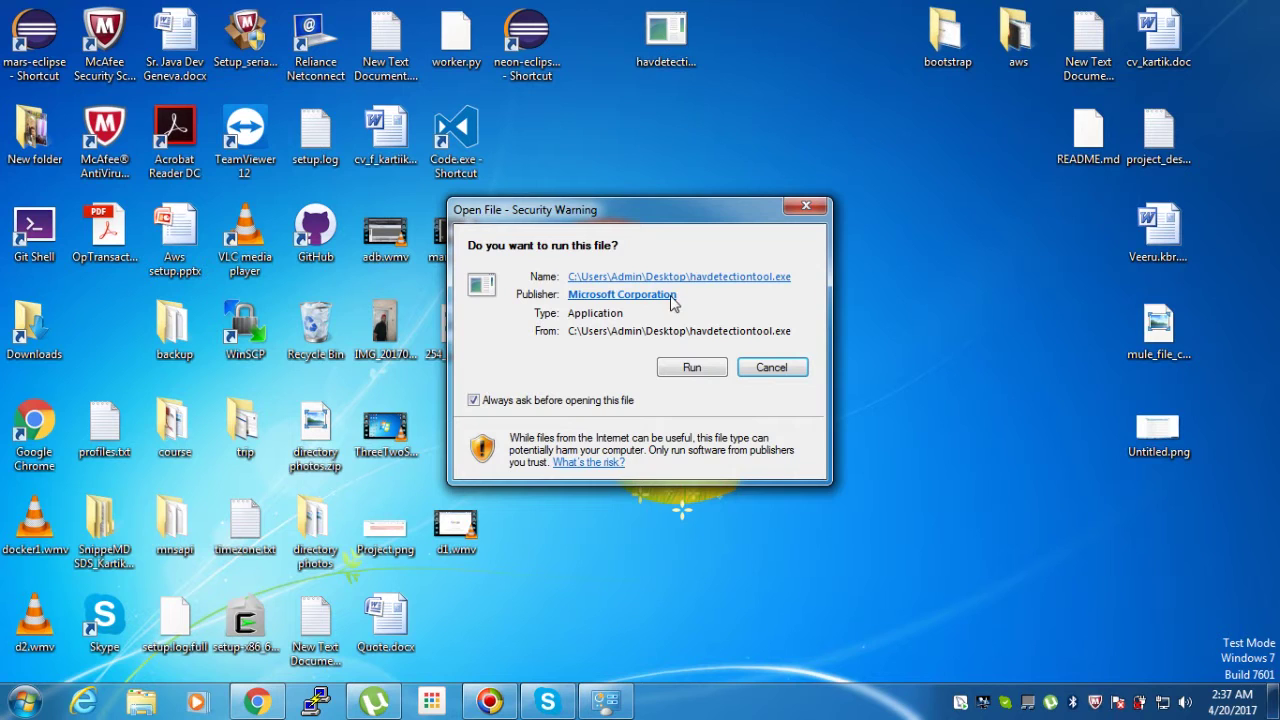
pyautogui.click(692, 368)
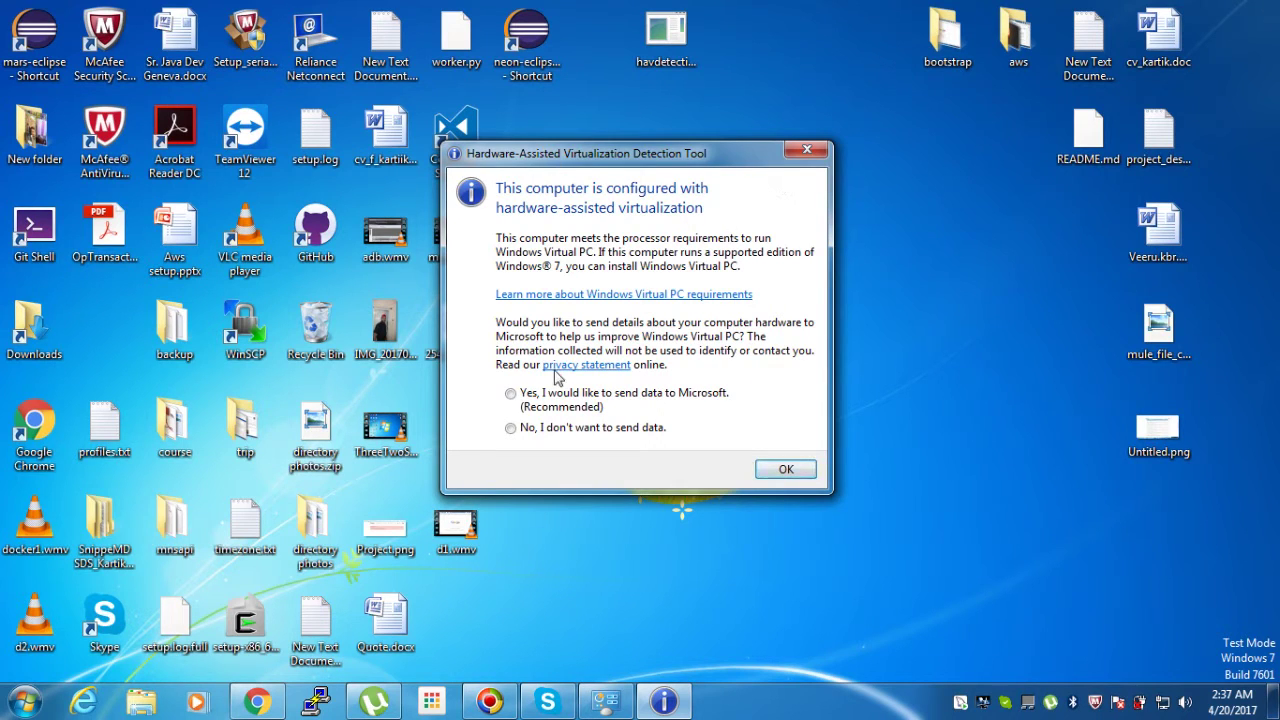
pyautogui.click(786, 471)
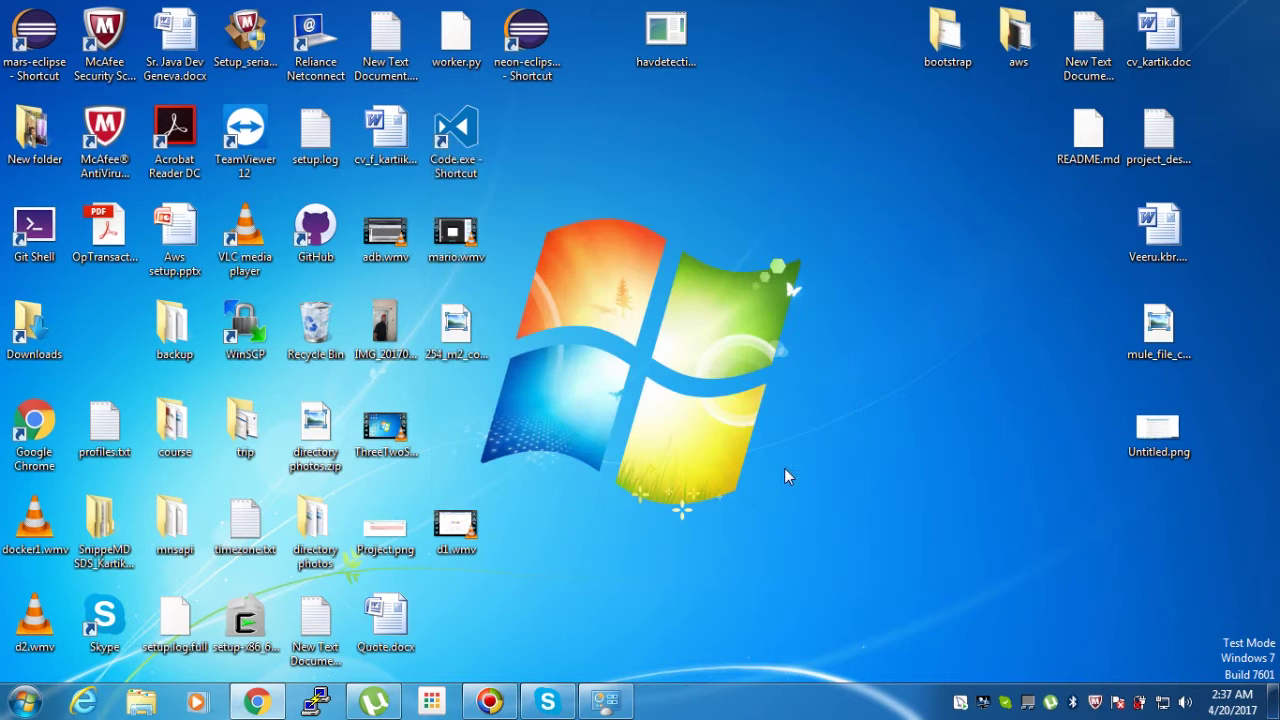
# - Switch back to Chrome and return to the Install Docker Toolbox on Windows documentation page
pyautogui.click(257, 702)
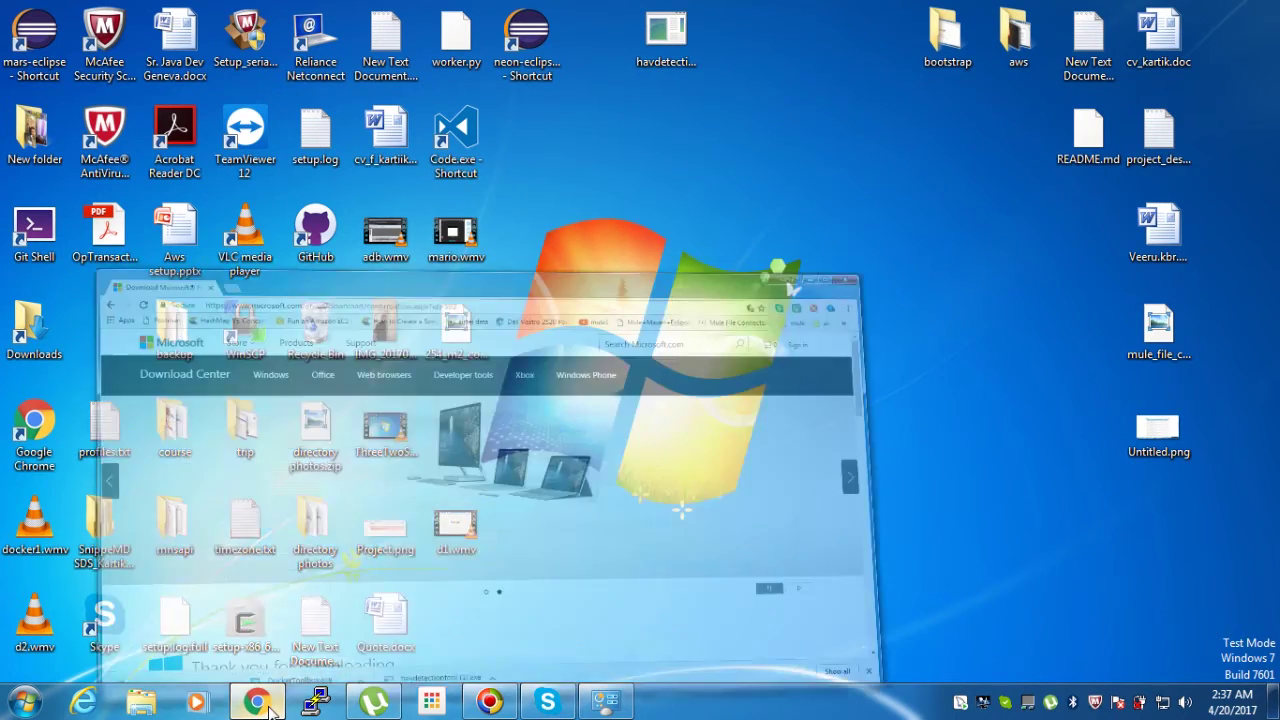
pyautogui.click(24, 62)
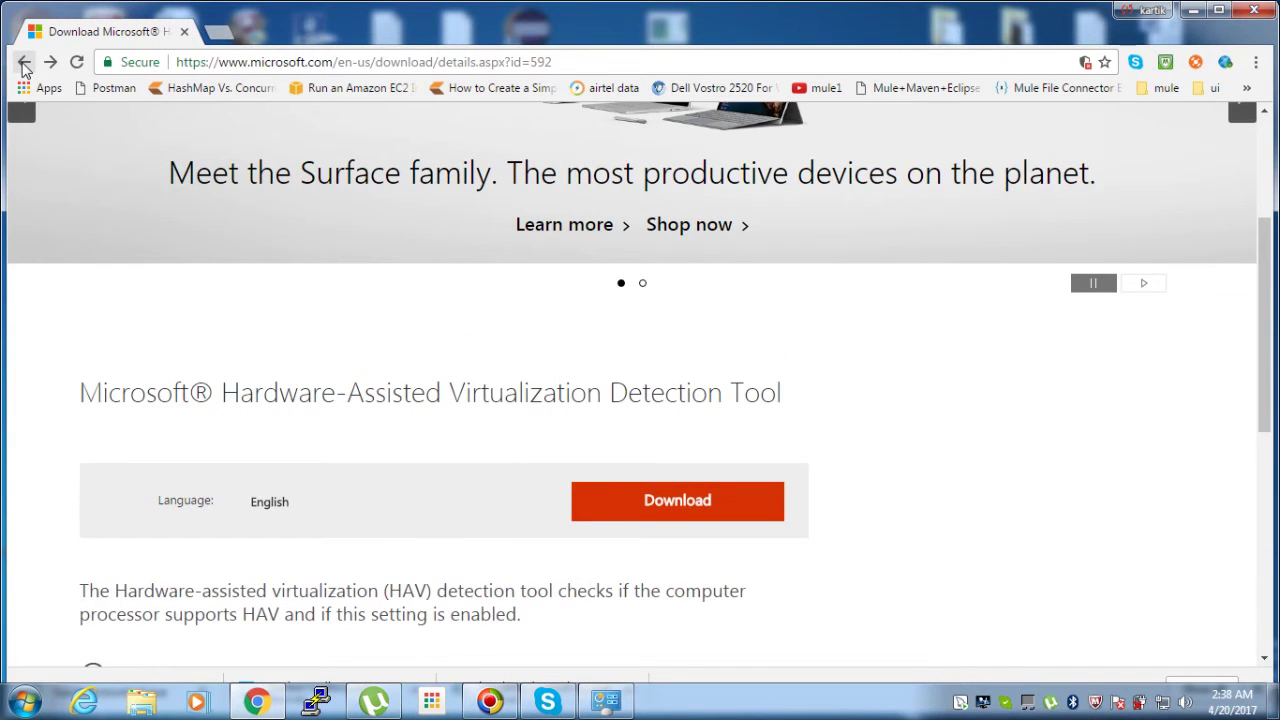
pyautogui.click(24, 63)
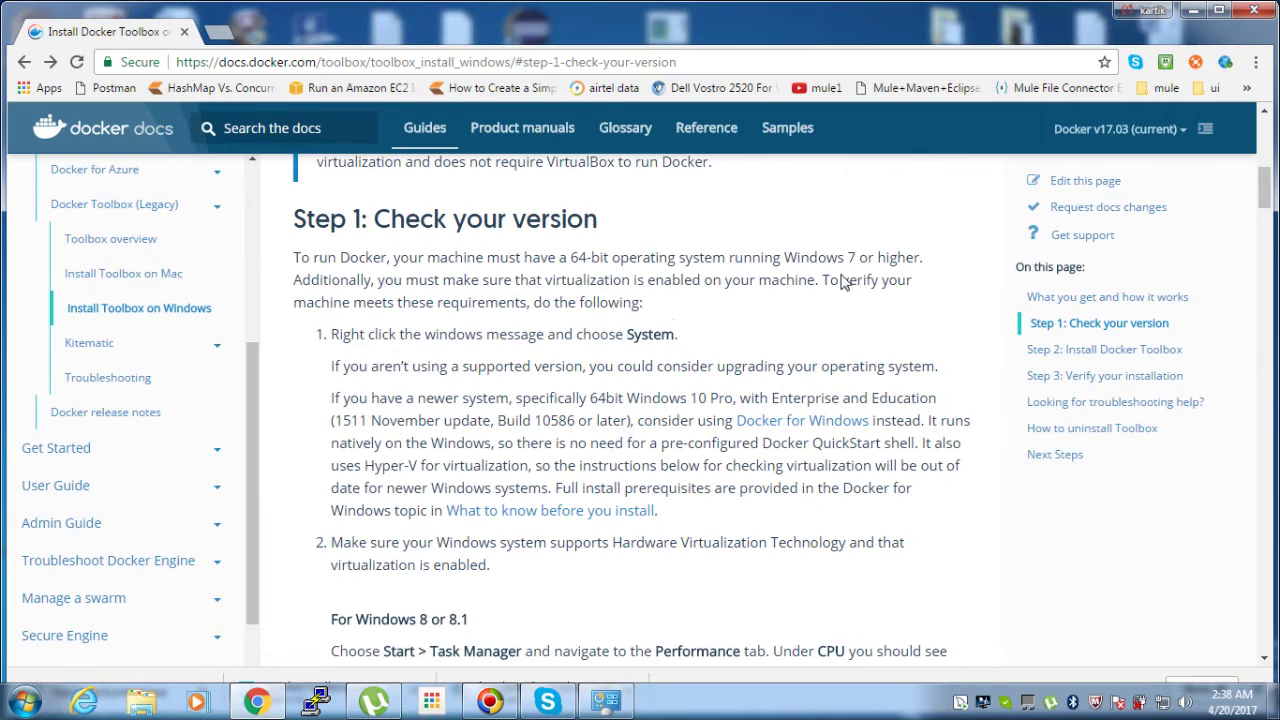
# - Recheck the 64-bit Windows and virtualization requirements and continue to the Step 2: Install Docker Toolbox section
pyautogui.moveTo(919, 259); pyautogui.dragTo(570, 259)
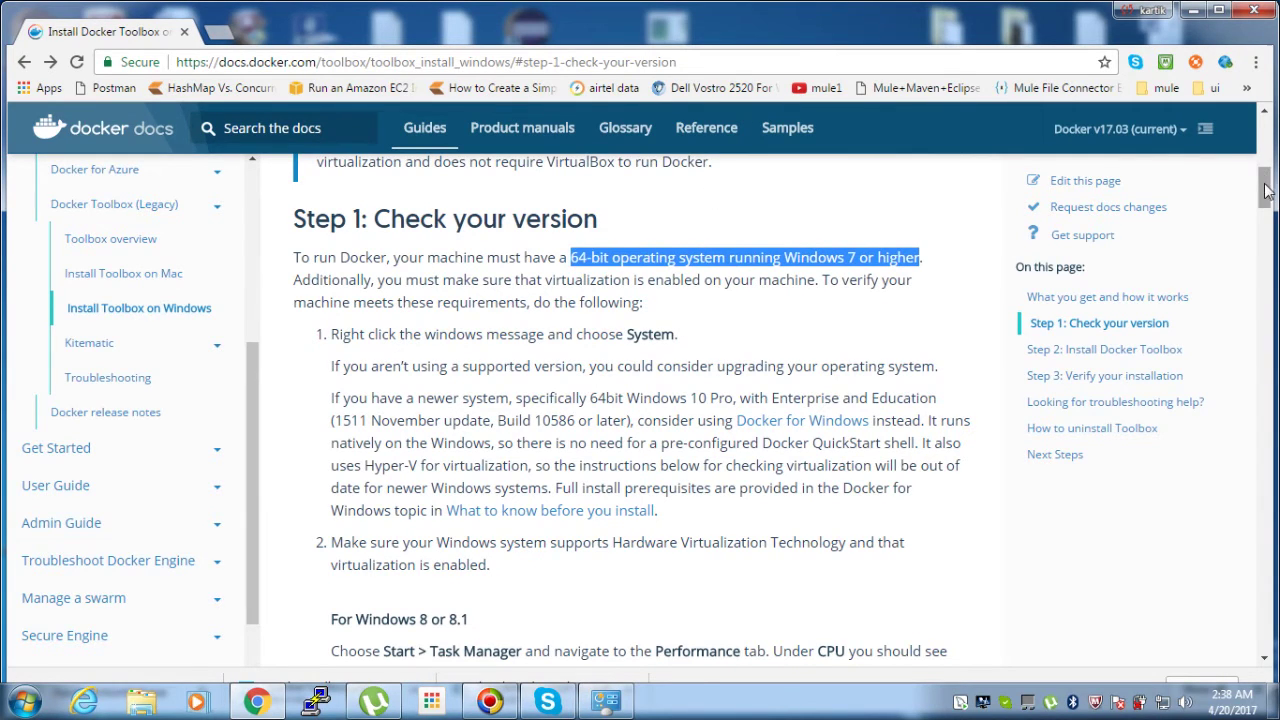
pyautogui.scroll(-2, 1267, 193)
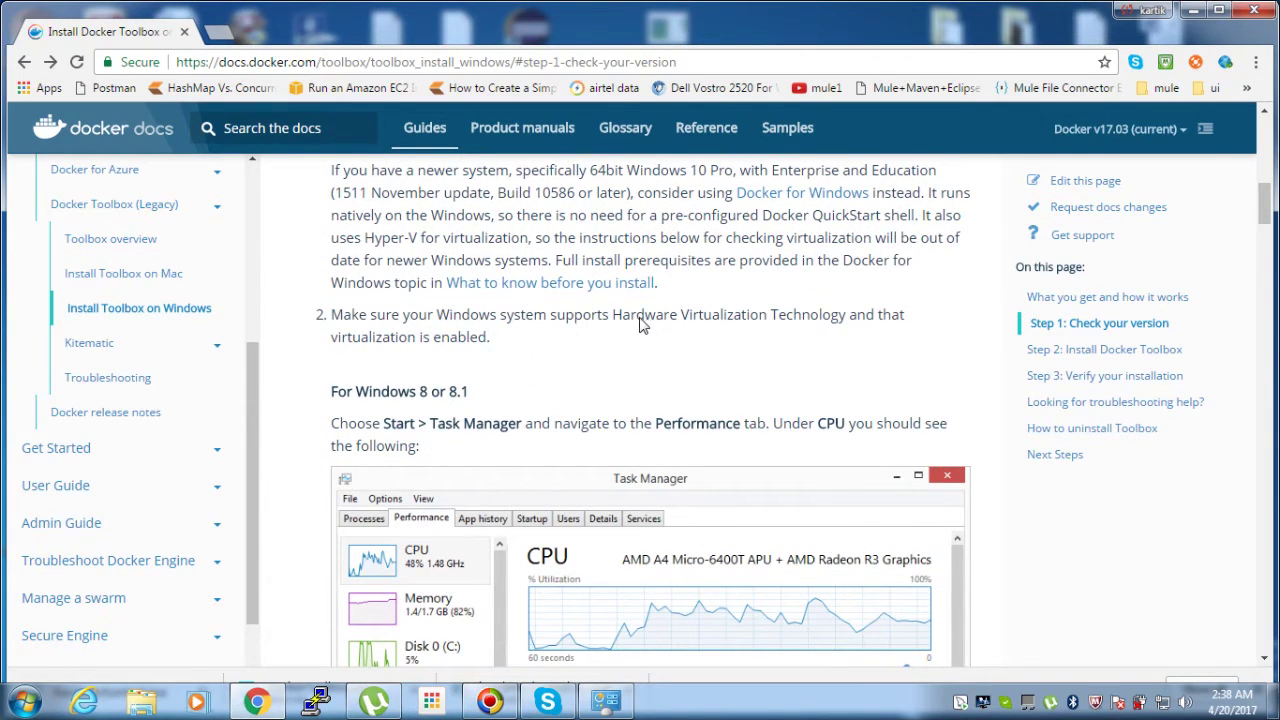
pyautogui.moveTo(492, 340); pyautogui.dragTo(443, 340)
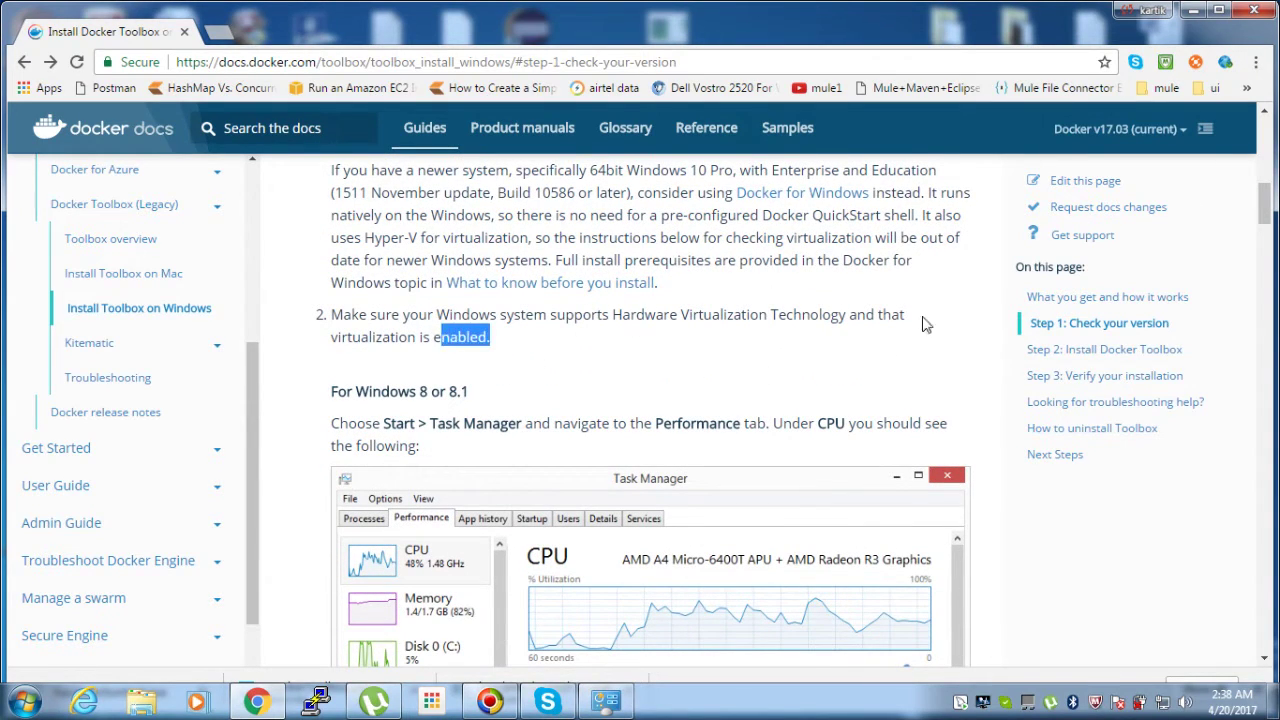
pyautogui.moveTo(1264, 200); pyautogui.dragTo(1262, 268)
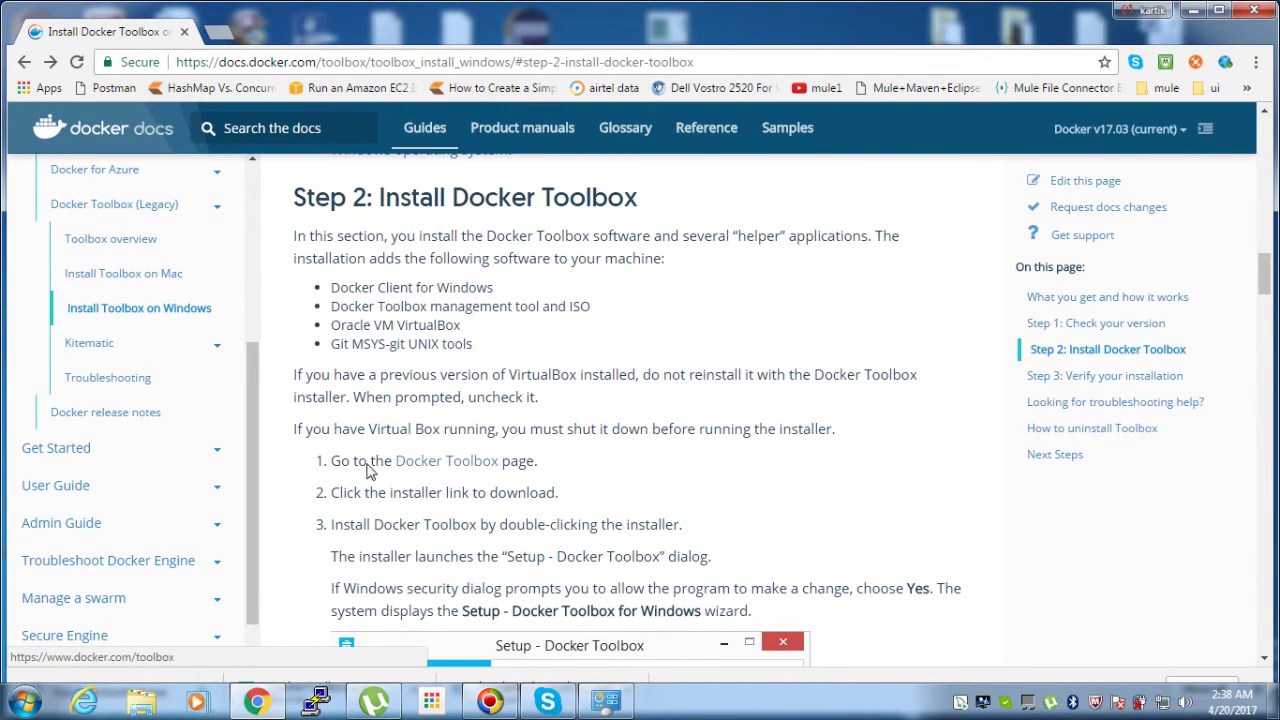
# - Open the Docker Toolbox page from the docs, save the Windows installer DockerToolbox.exe to the Desktop, and maximize the browser window
pyautogui.click(463, 470)
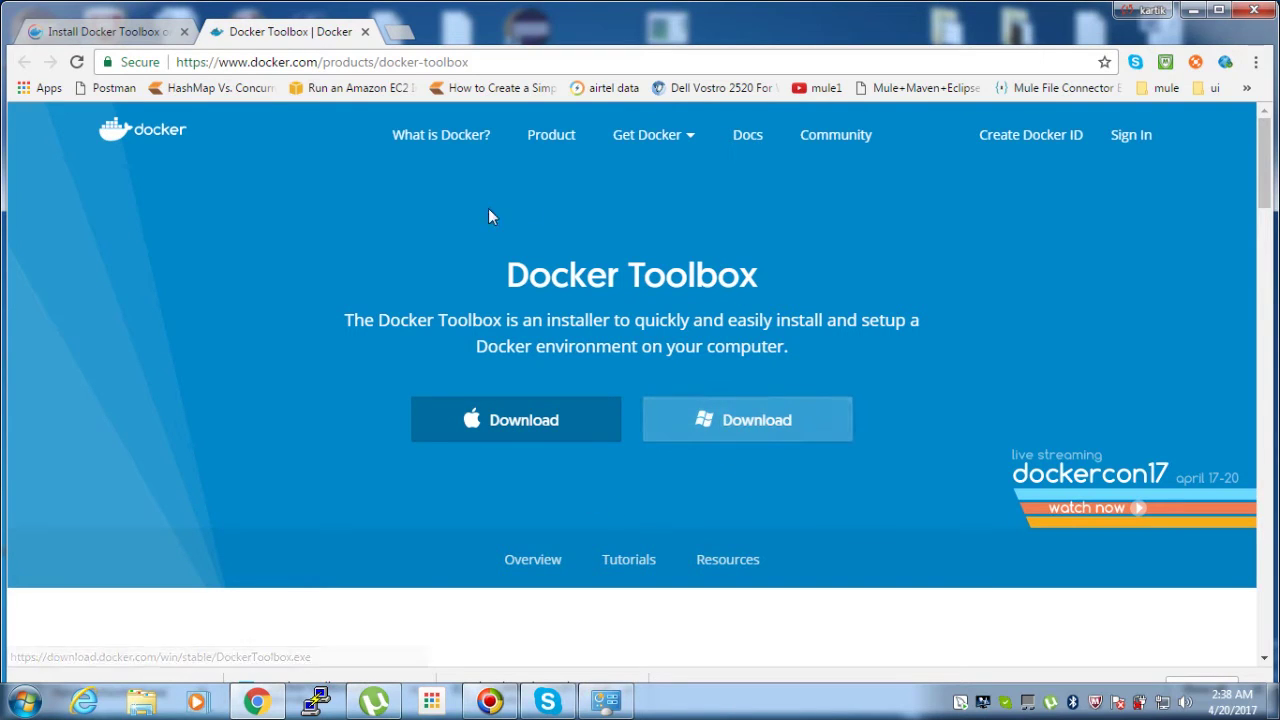
pyautogui.click(740, 418)
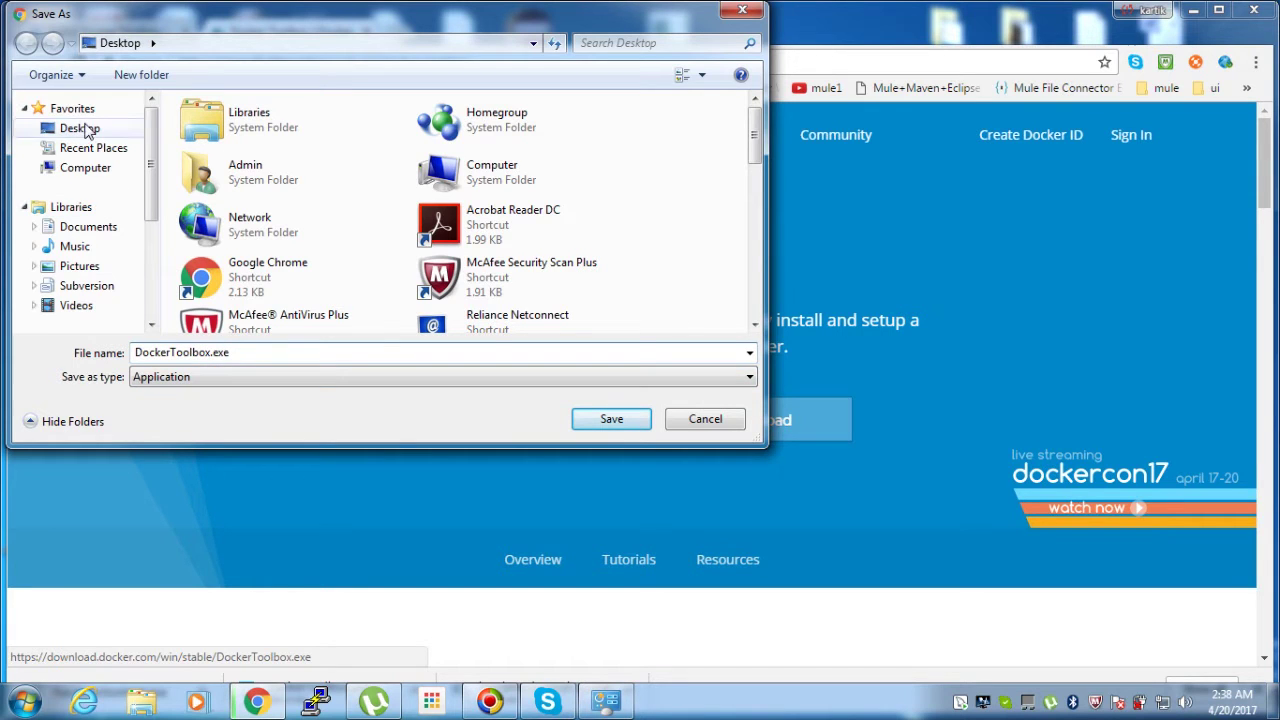
pyautogui.click(86, 129)
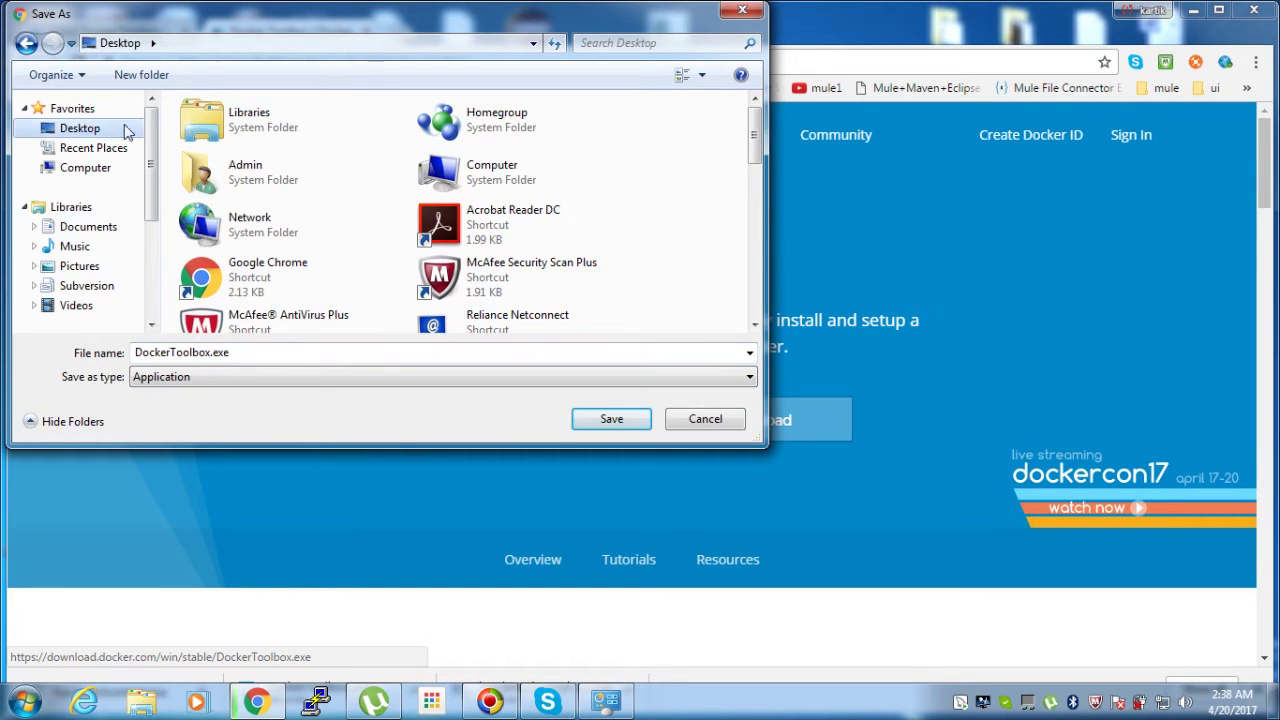
pyautogui.click(610, 424)
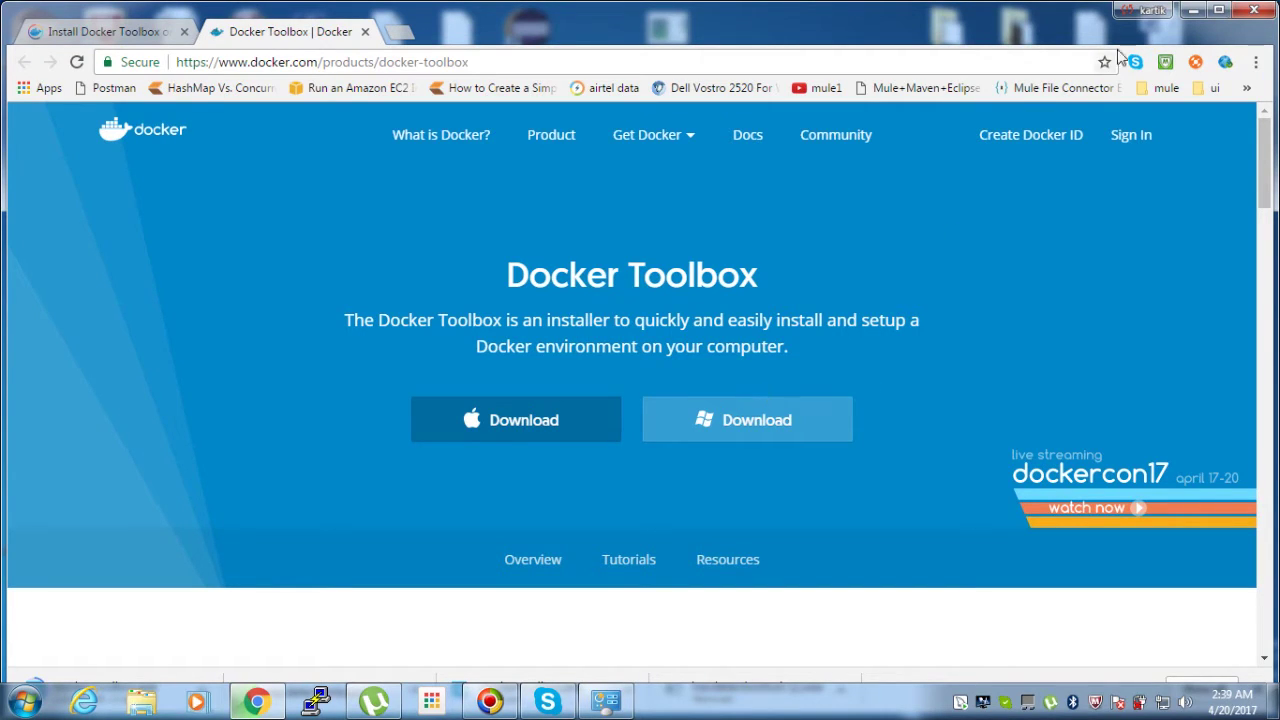
pyautogui.click(1219, 10)
pyautogui.moveTo(1262, 177); pyautogui.dragTo(1262, 221)
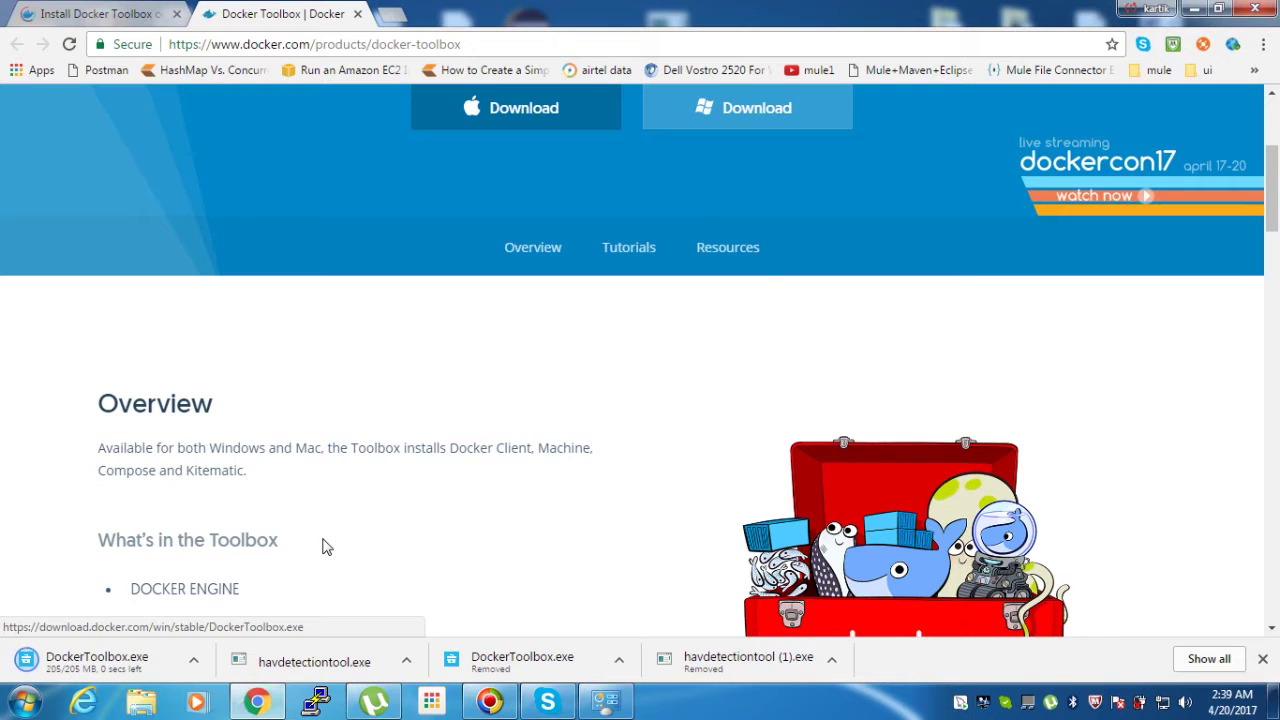
# - Show the desktop, refresh it, and move DockerToolbox.exe to the empty spot beside havdetectiontool.exe
pyautogui.press('super+d')
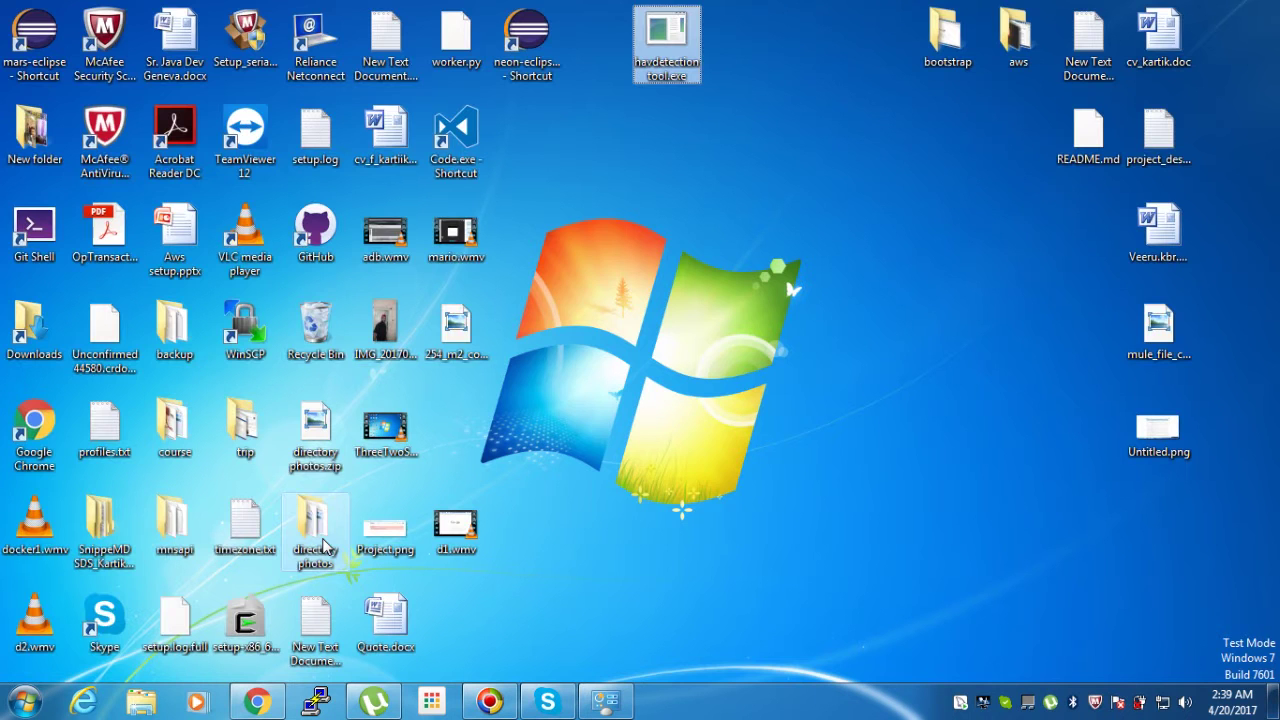
pyautogui.rightClick(565, 280)
pyautogui.click(620, 334)
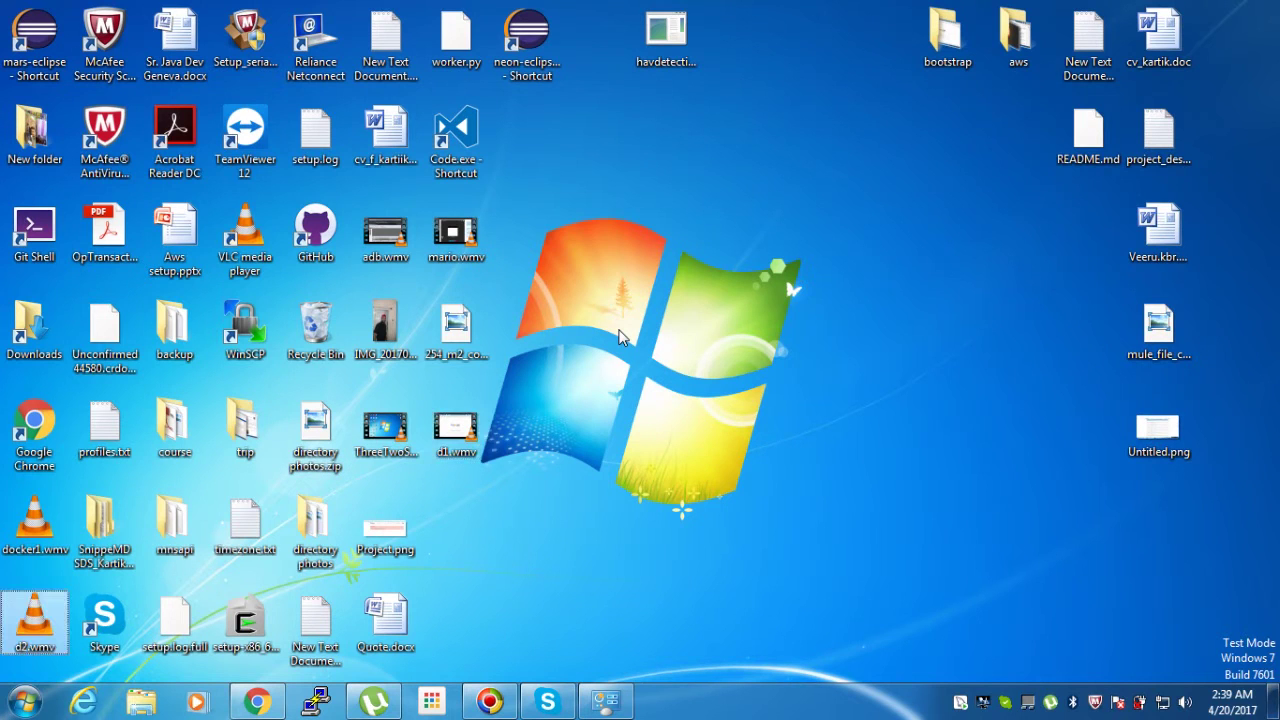
pyautogui.rightClick(614, 218)
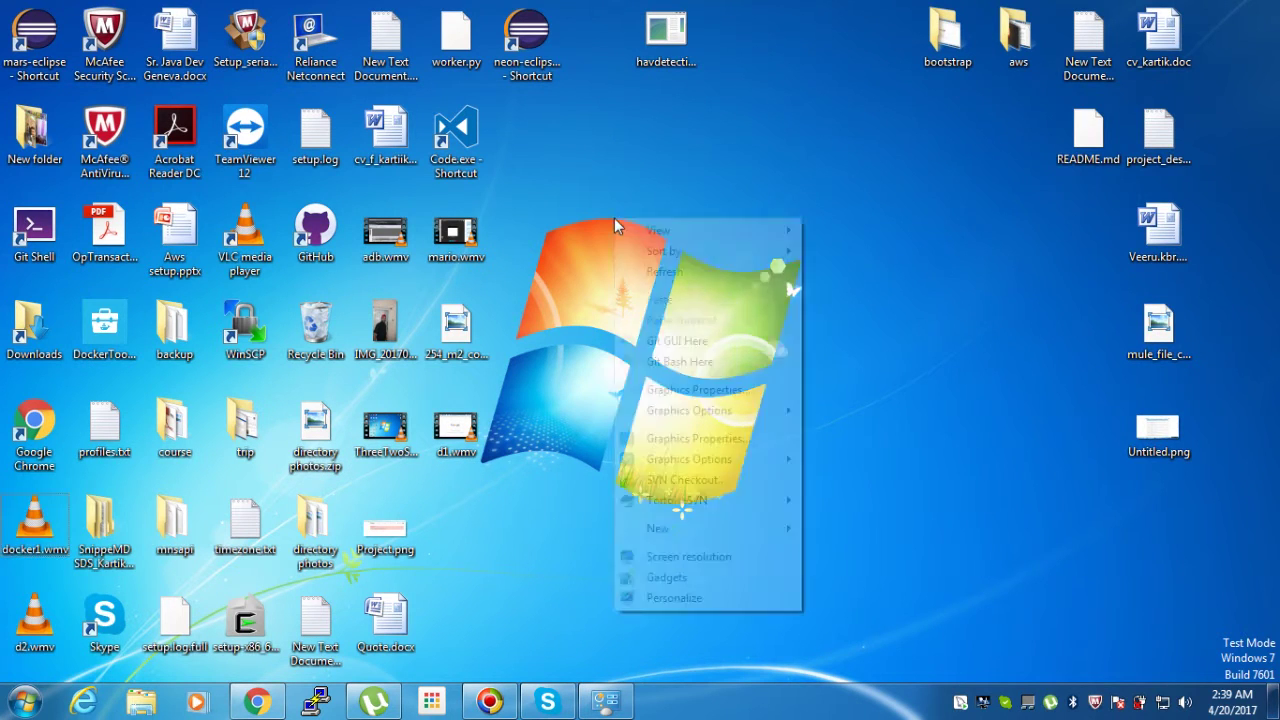
pyautogui.click(652, 269)
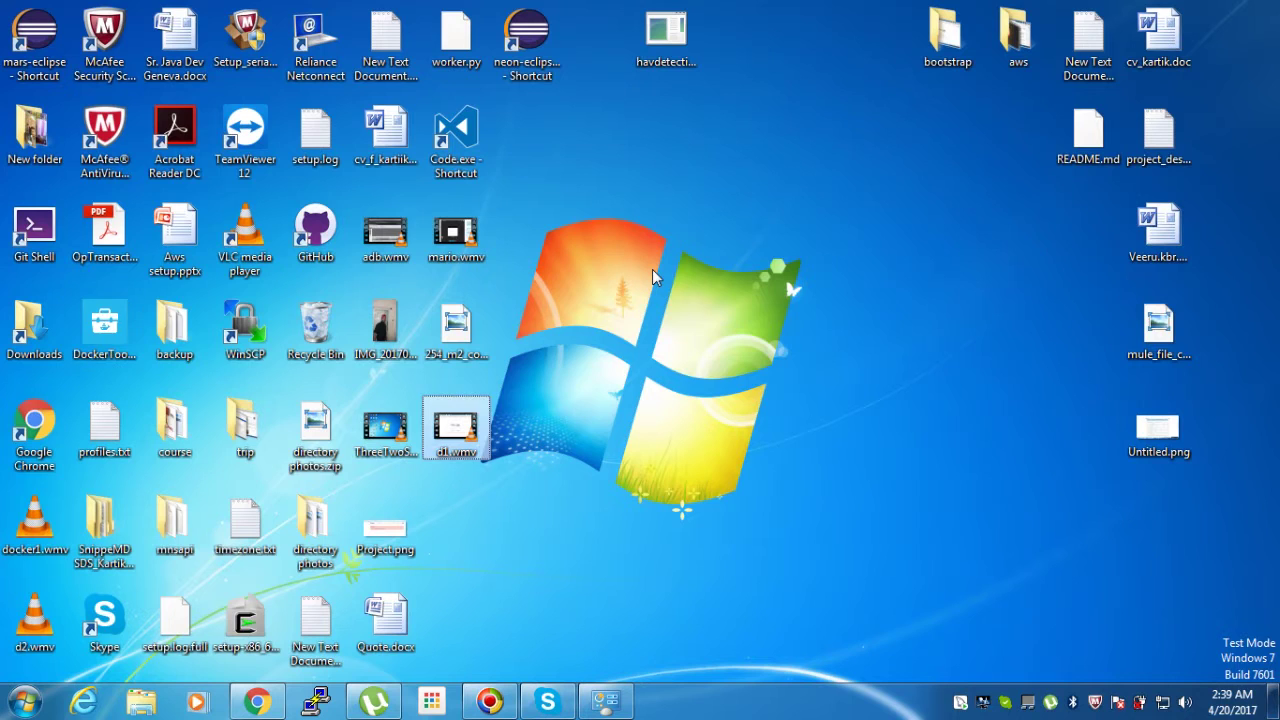
pyautogui.moveTo(104, 325); pyautogui.dragTo(755, 52)
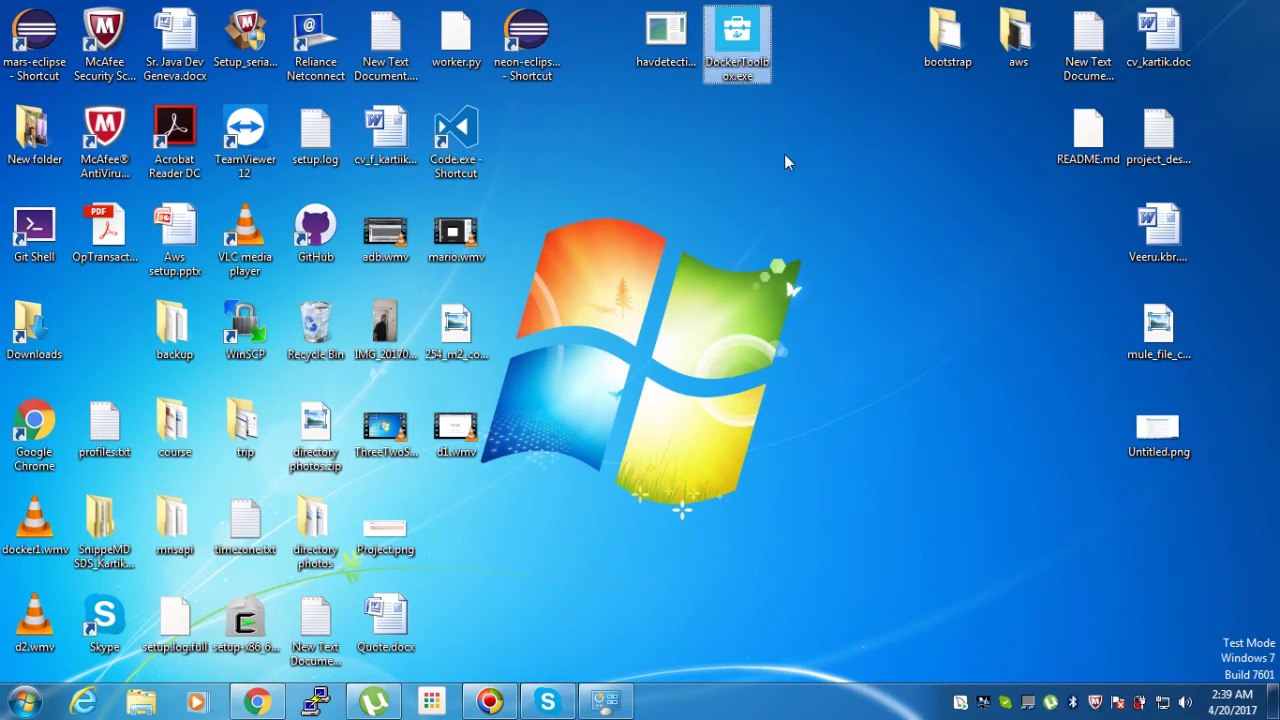
# - Run DockerToolbox.exe, opt out of Help Docker improve Toolbox, and continue to the destination selection
pyautogui.doubleClick(740, 38)
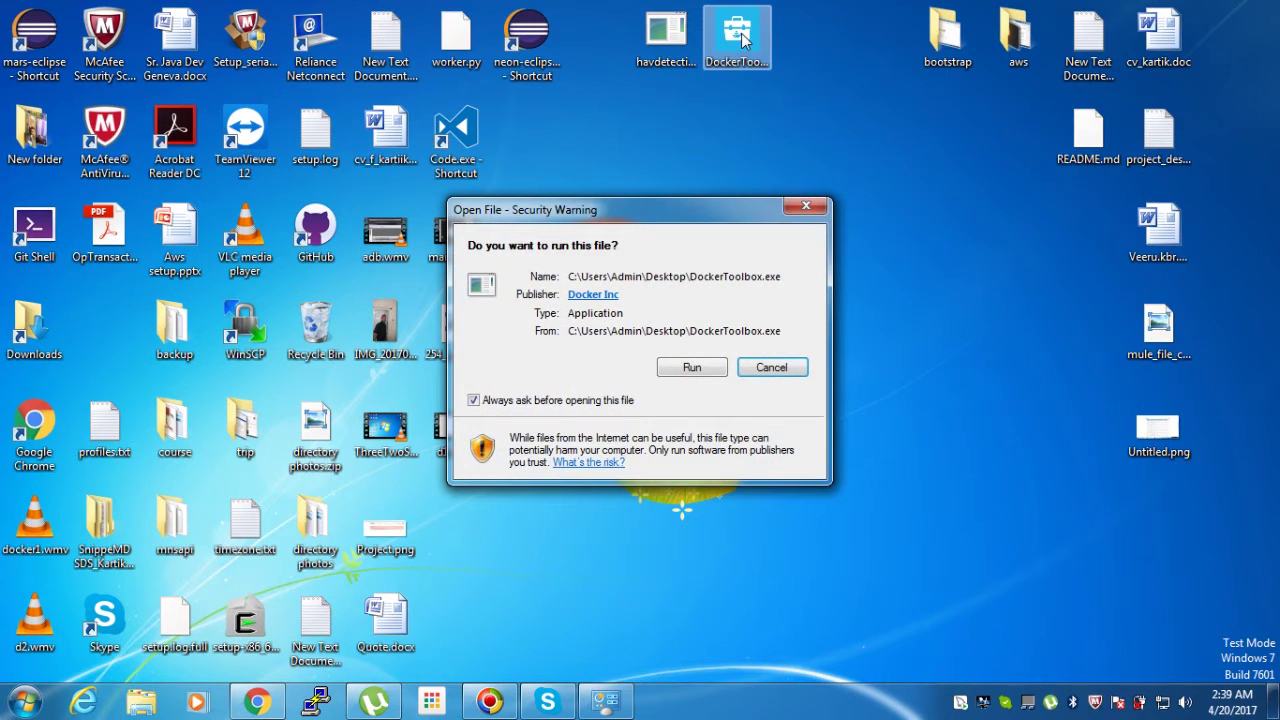
pyautogui.click(690, 368)
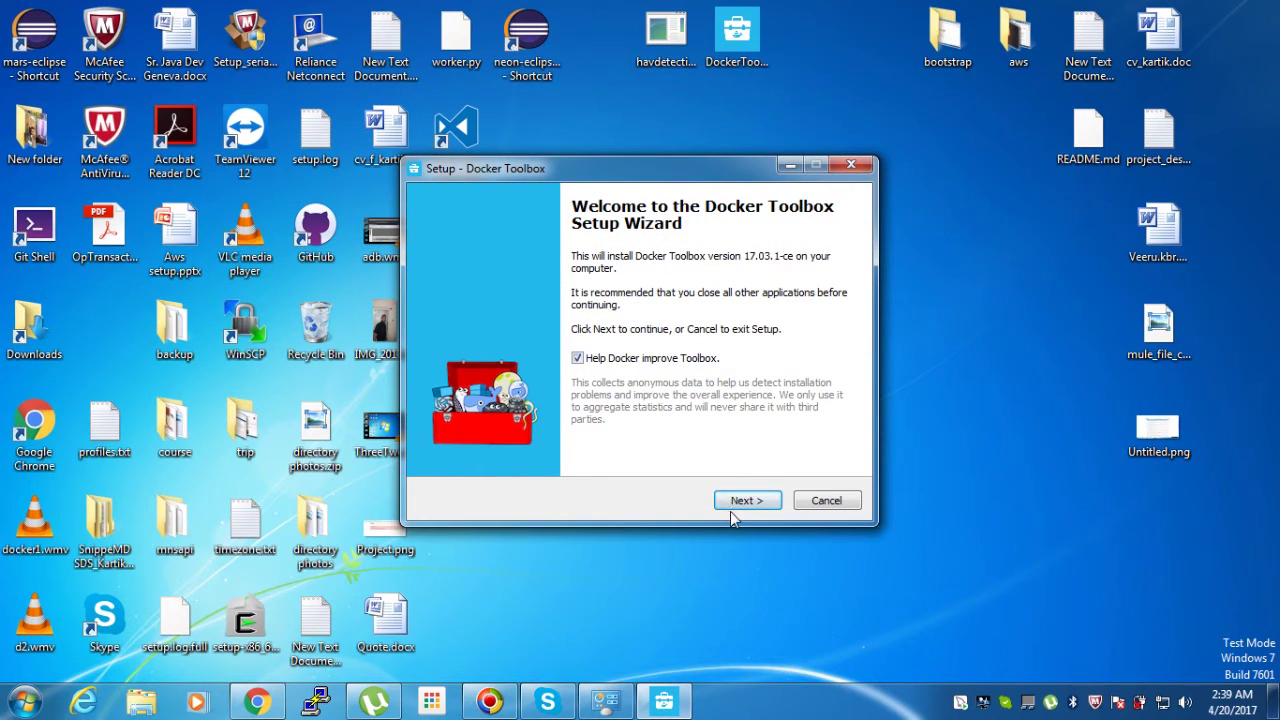
pyautogui.click(675, 362)
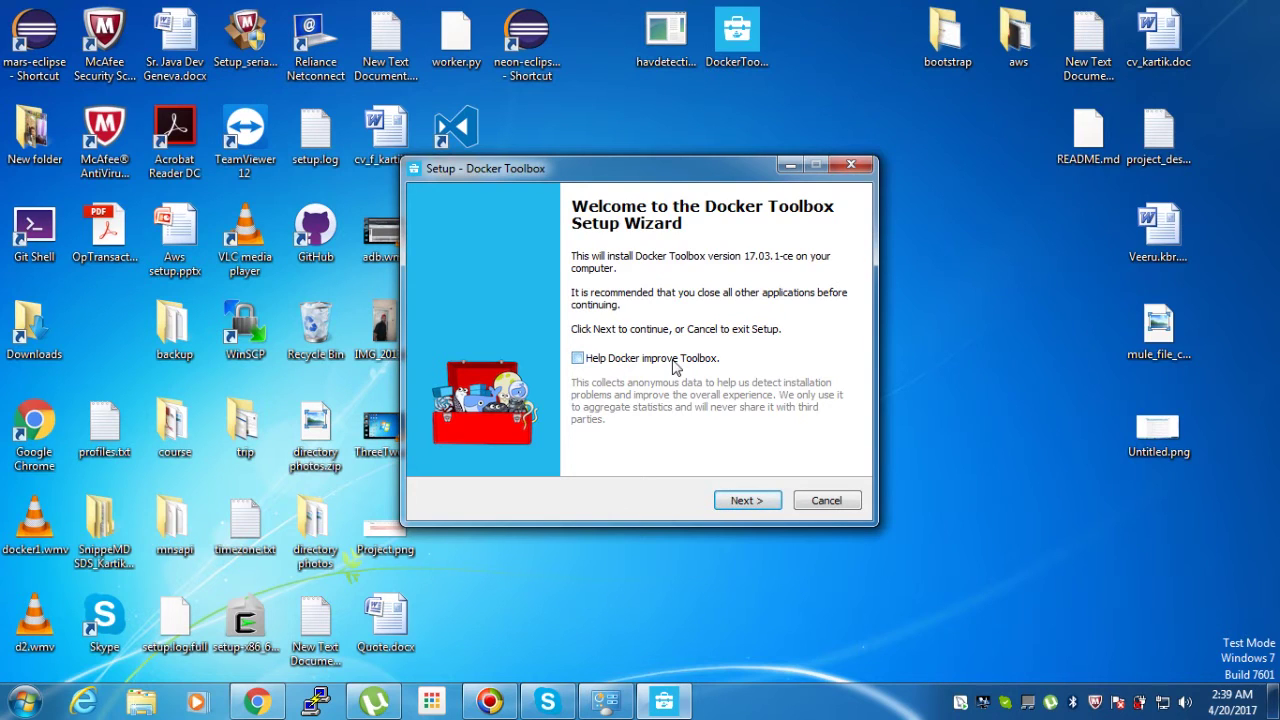
pyautogui.click(747, 502)
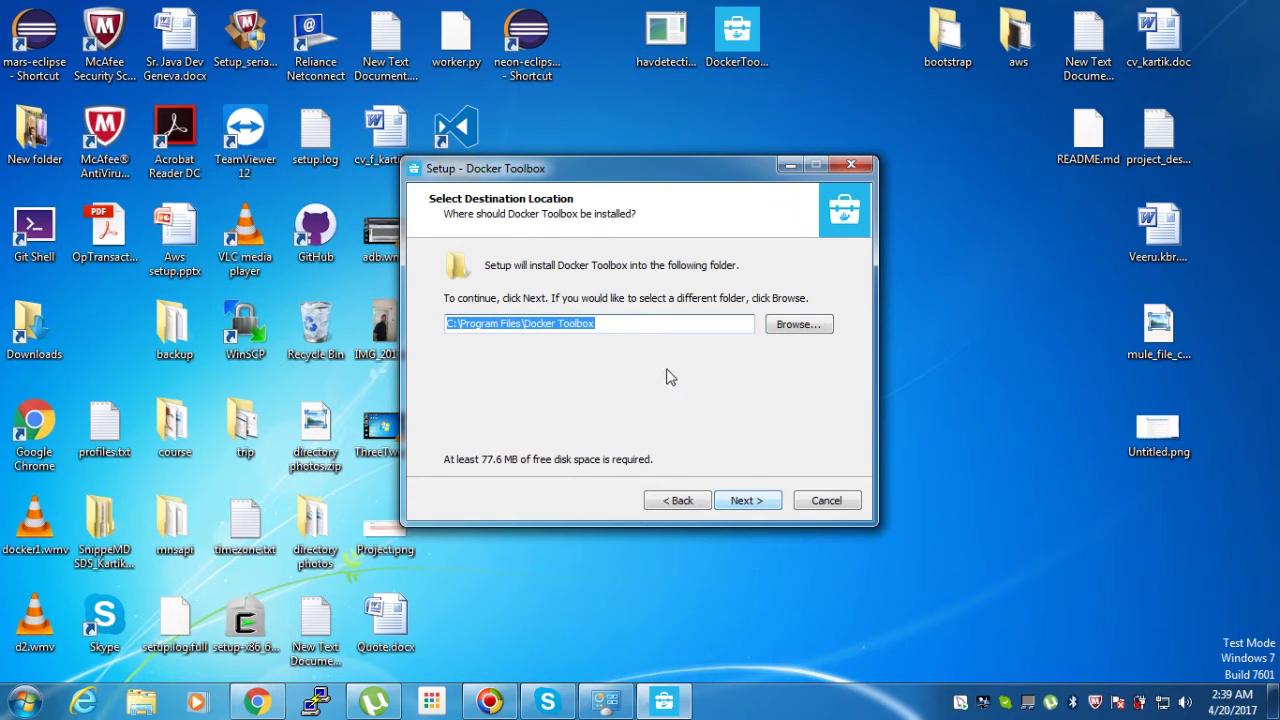
# - Accept C:\Program Files\Docker Toolbox, the full installation without Git for Windows and the preset additional tasks, and start installing
pyautogui.click(606, 330)
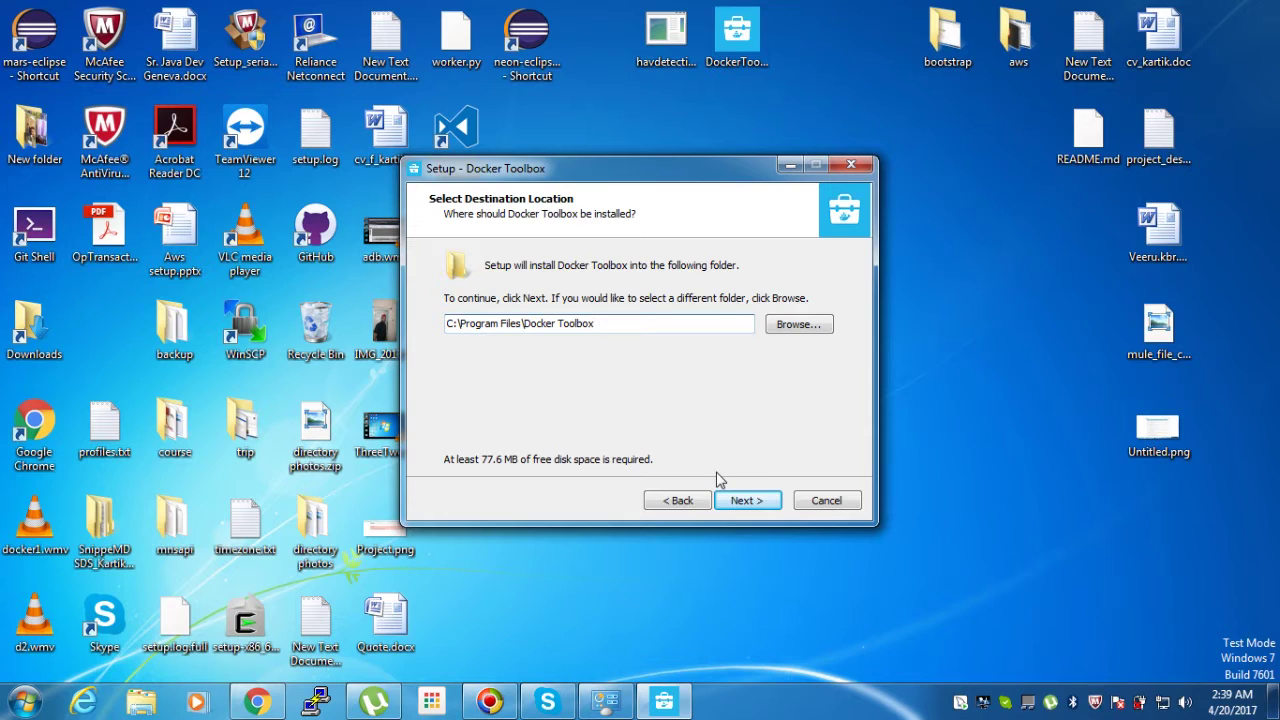
pyautogui.click(739, 501)
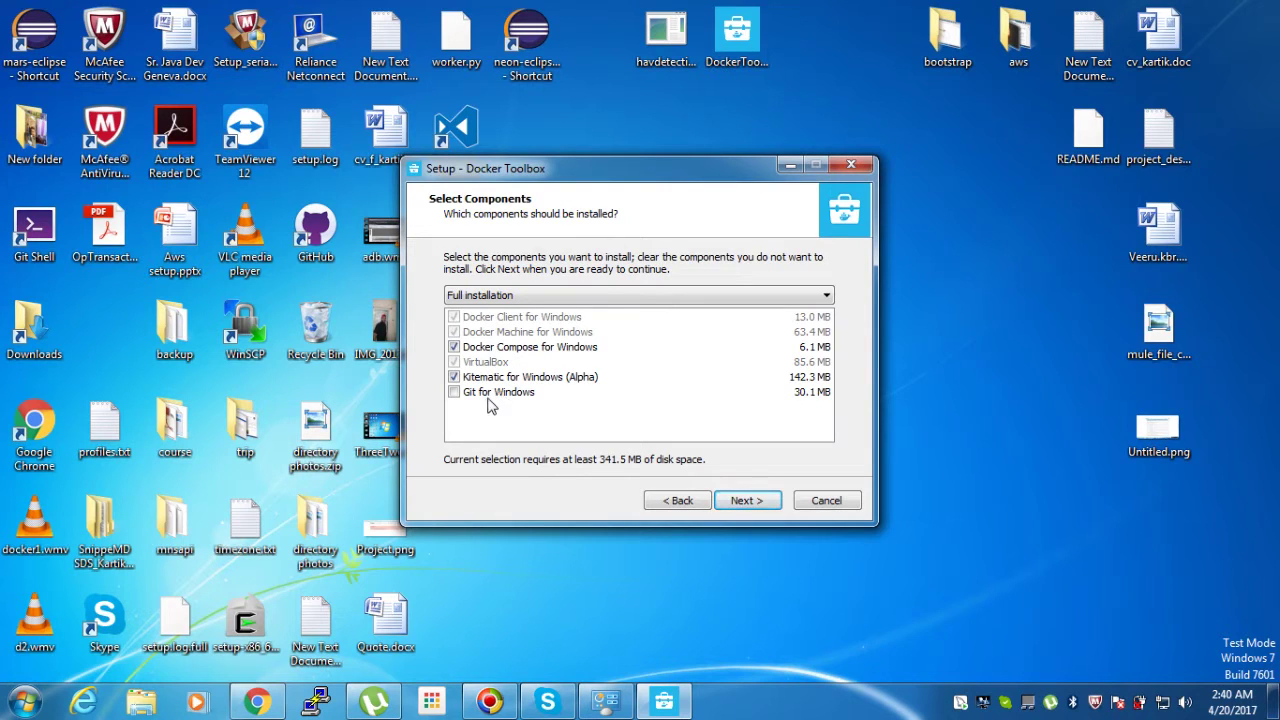
pyautogui.click(737, 506)
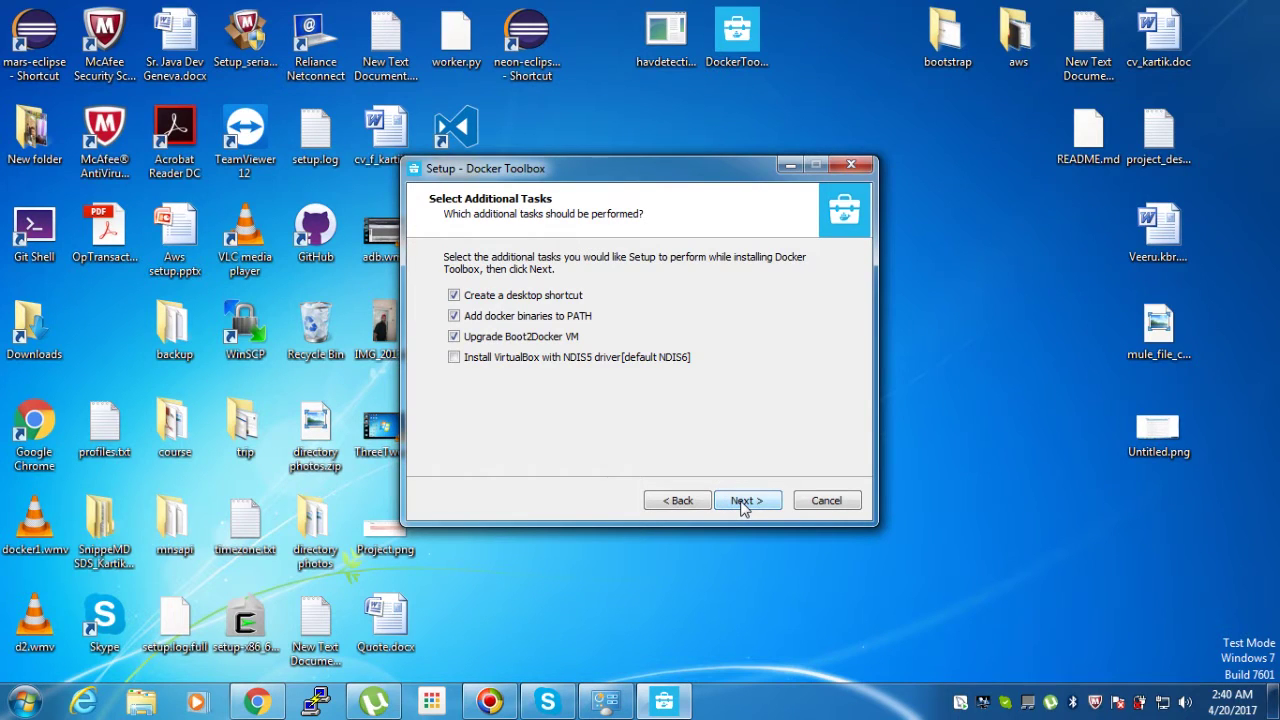
pyautogui.click(743, 506)
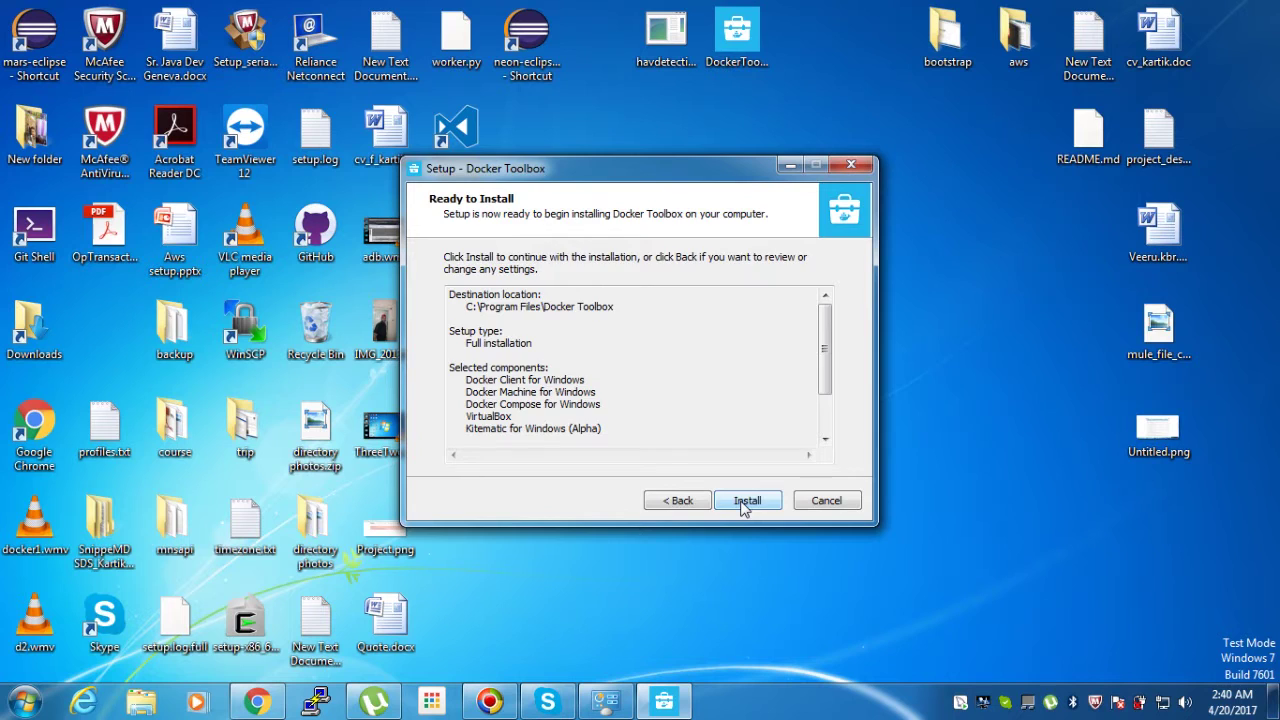
pyautogui.click(746, 502)
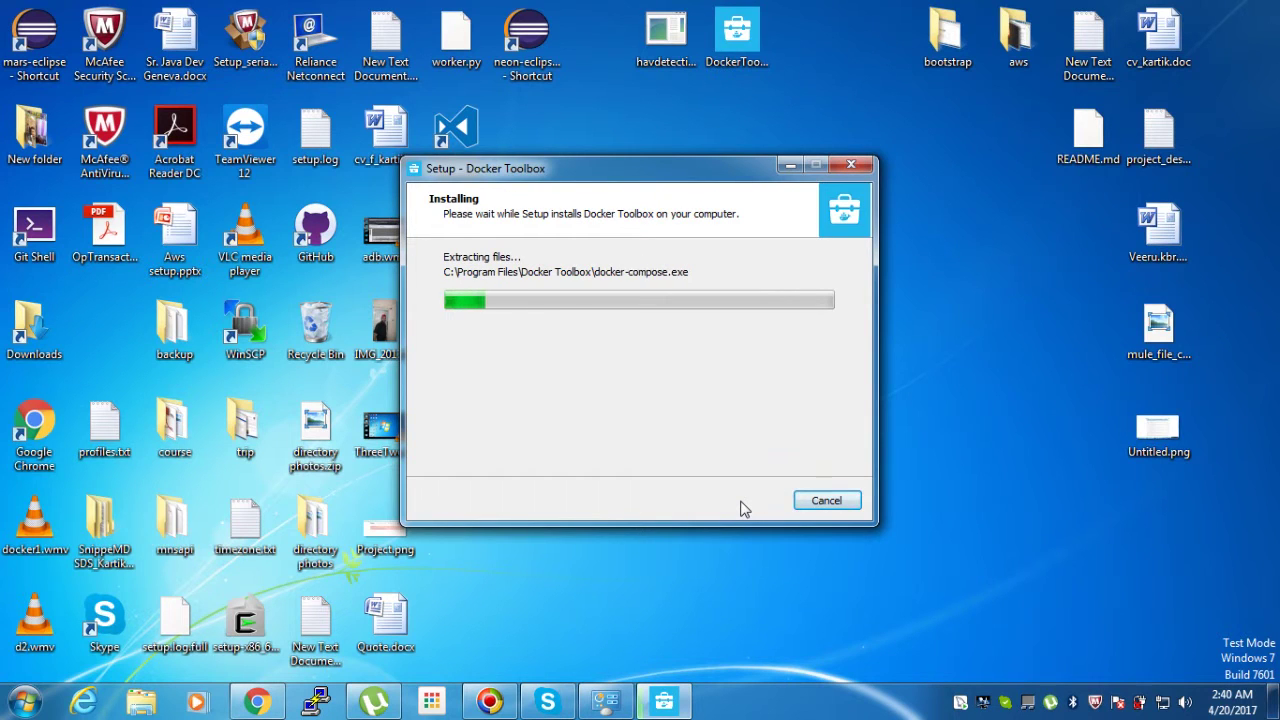
# - Allow the Oracle Corporation Universal Serial Bus and Network Service device software, and finish the setup wizard without viewing shortcuts
pyautogui.click(256, 701)
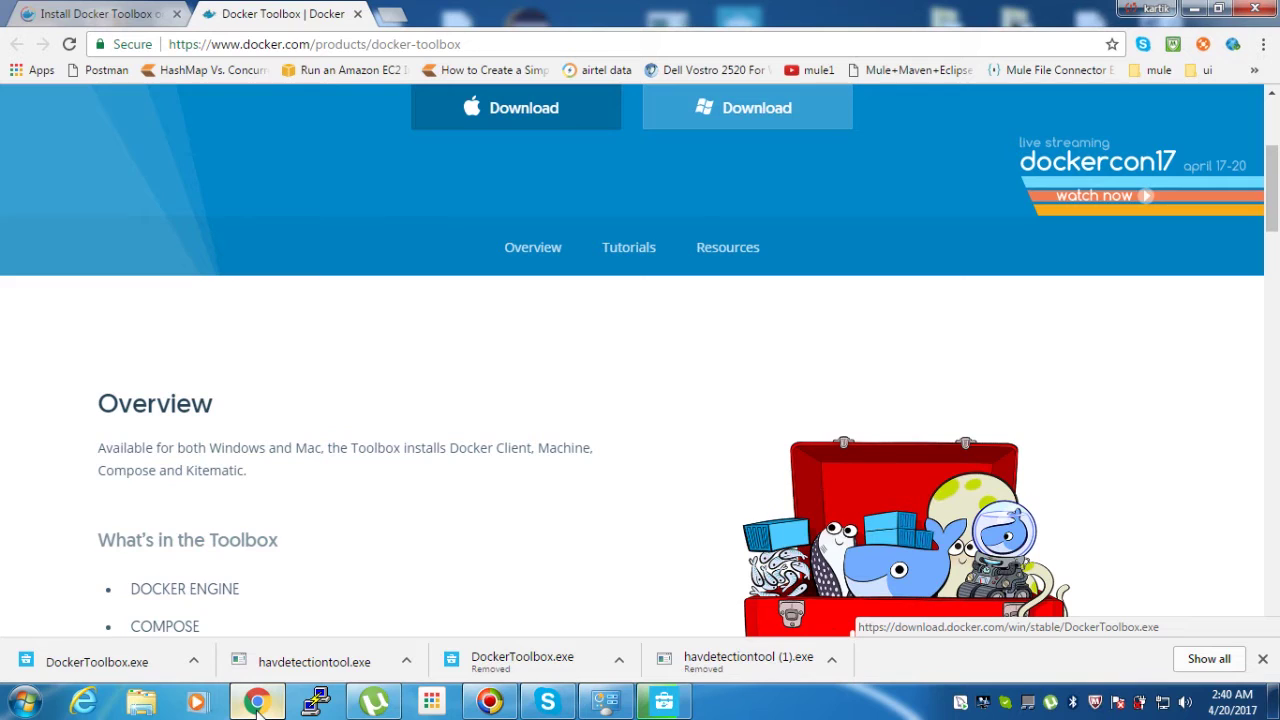
pyautogui.click(652, 707)
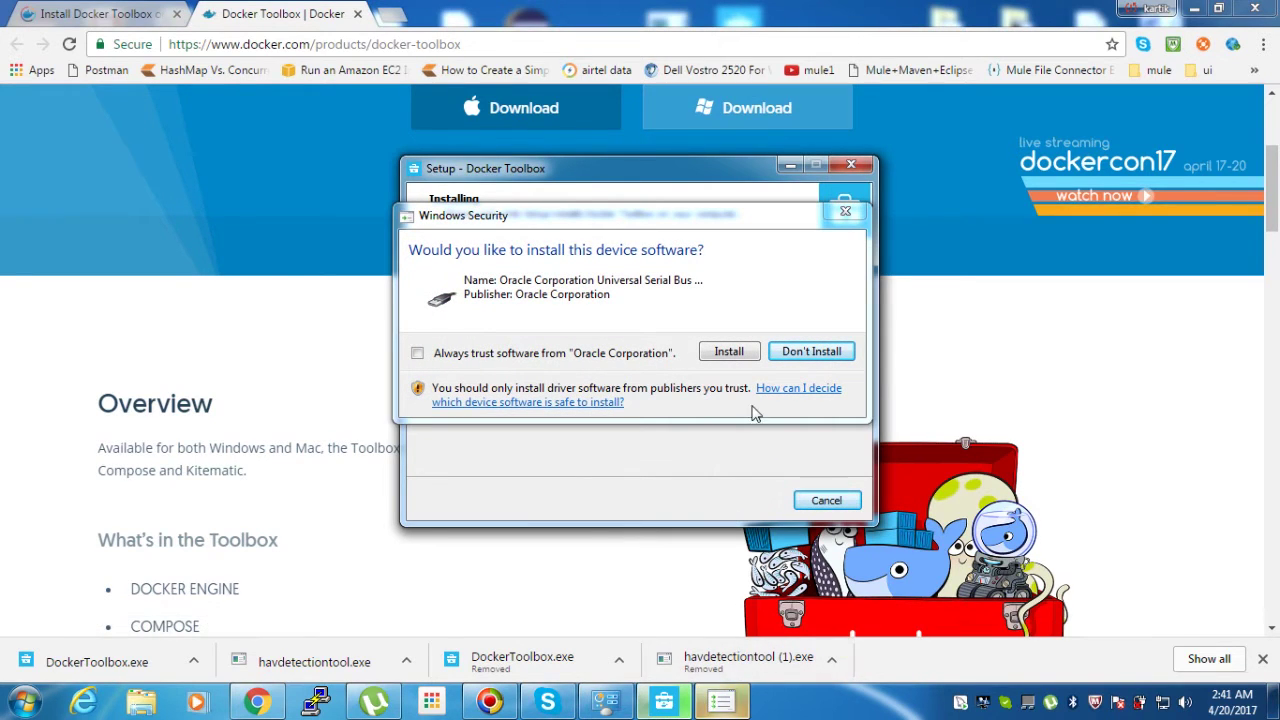
pyautogui.click(730, 355)
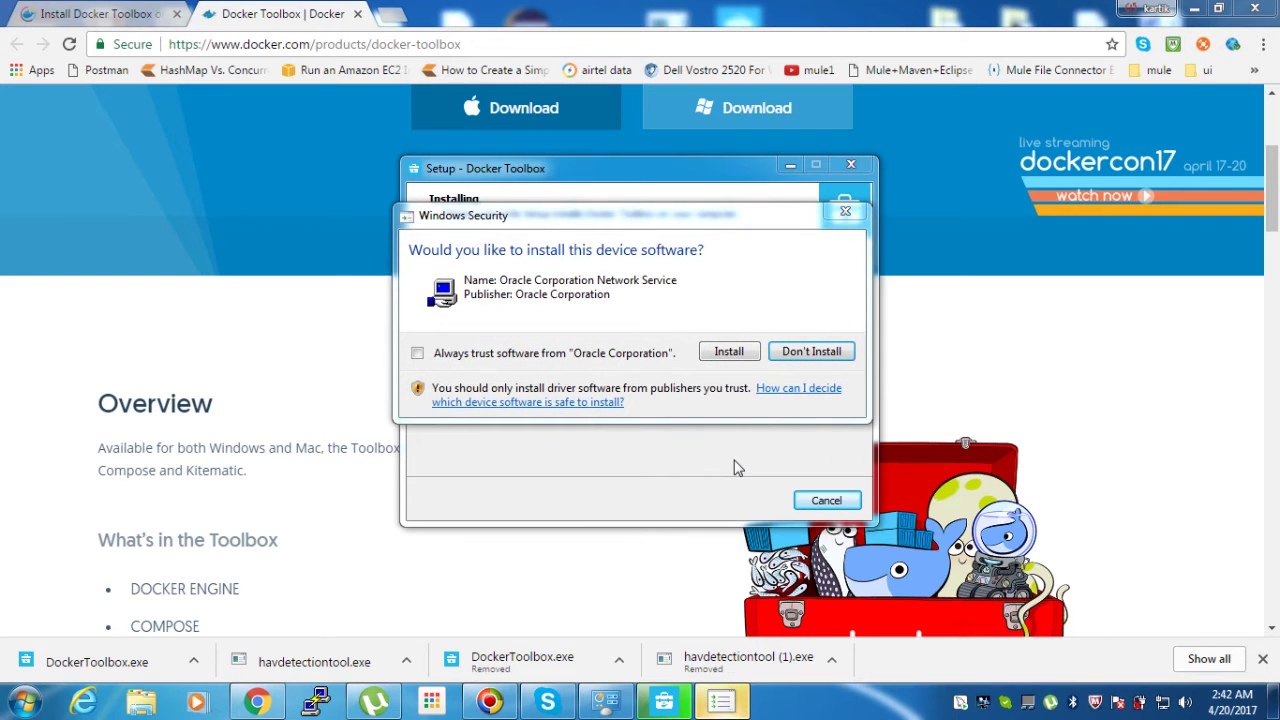
pyautogui.click(749, 353)
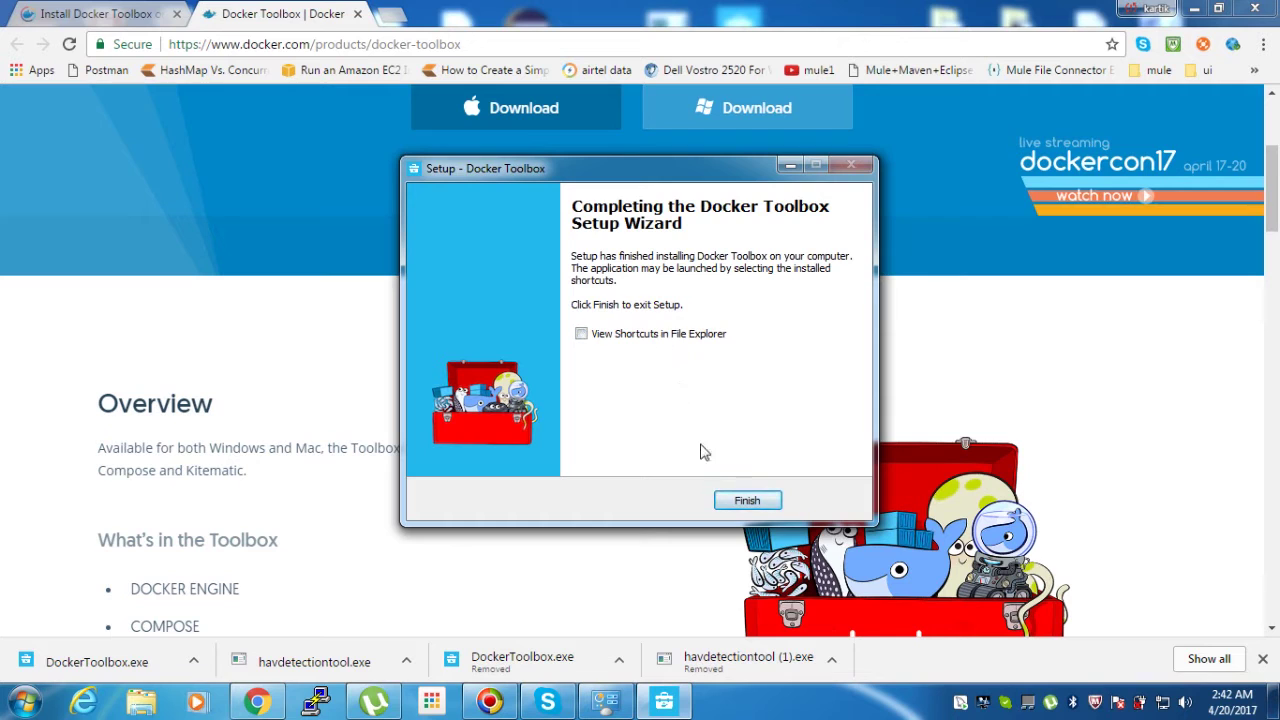
pyautogui.click(743, 501)
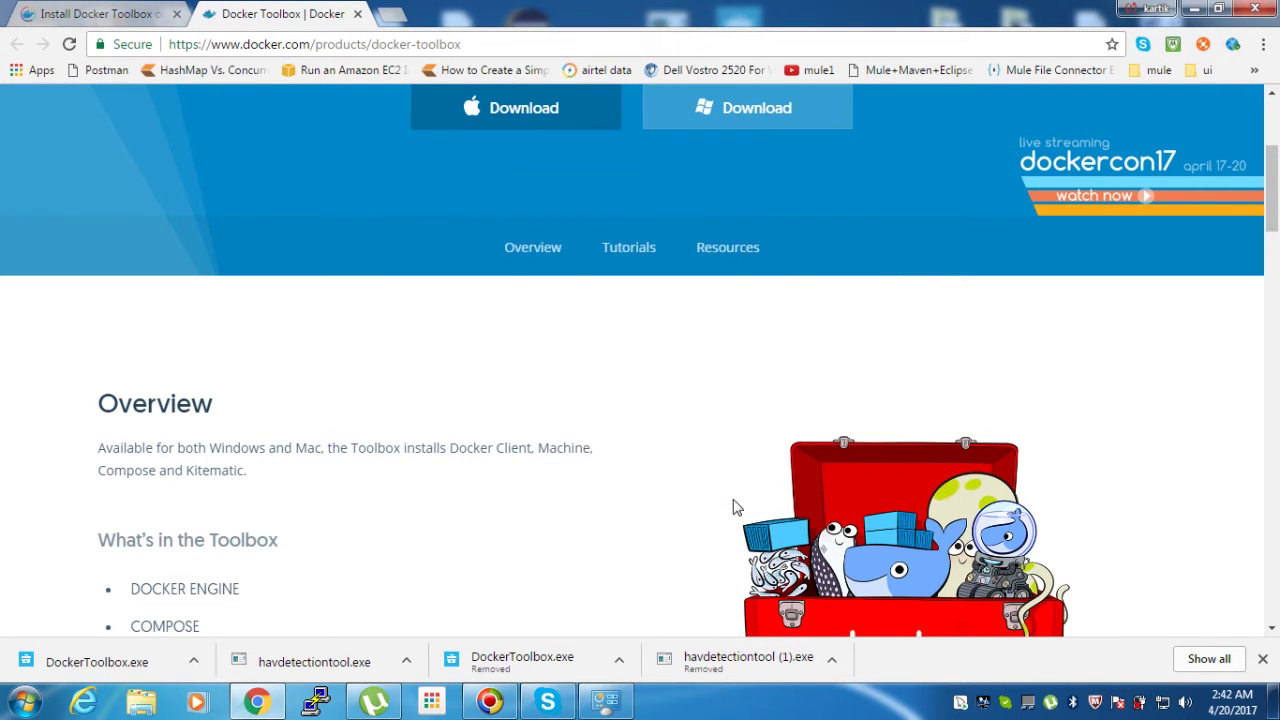
# - Read Step 3: Verify your installation in the docs and locate the Docker Quickstart Terminal and Kitematic shortcuts on the desktop
pyautogui.click(127, 16)
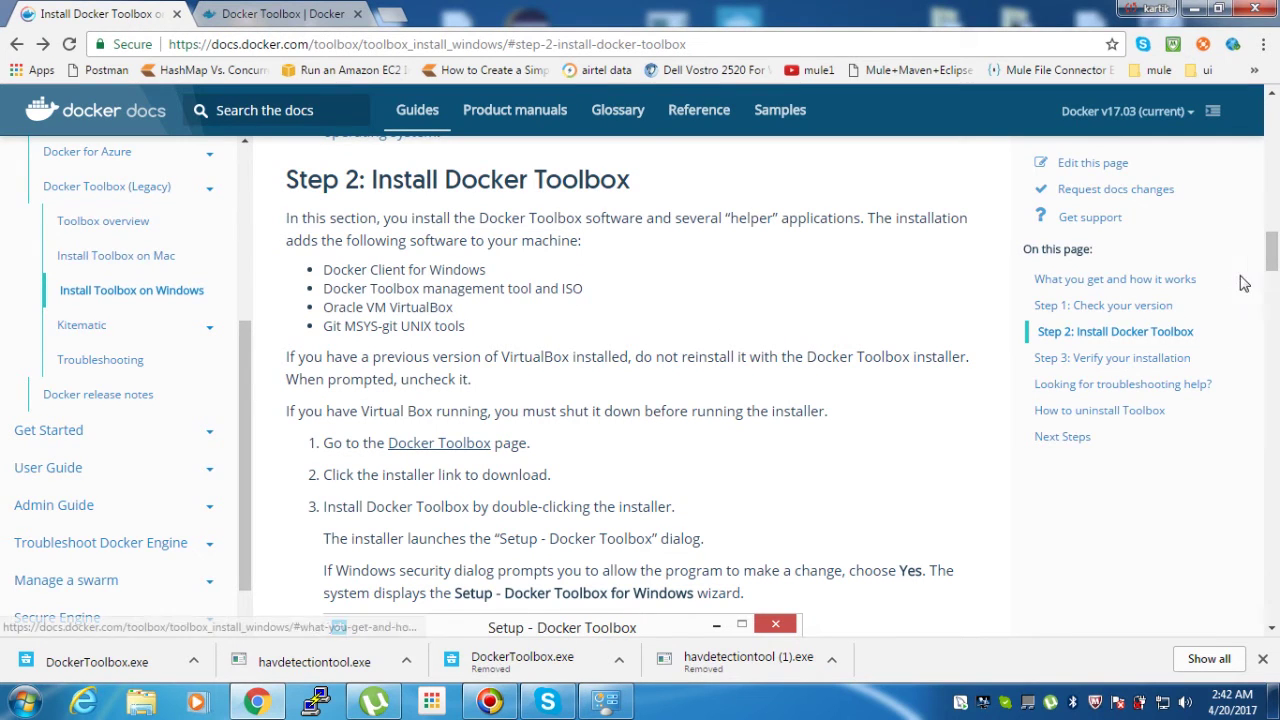
pyautogui.moveTo(1272, 250); pyautogui.dragTo(1272, 349)
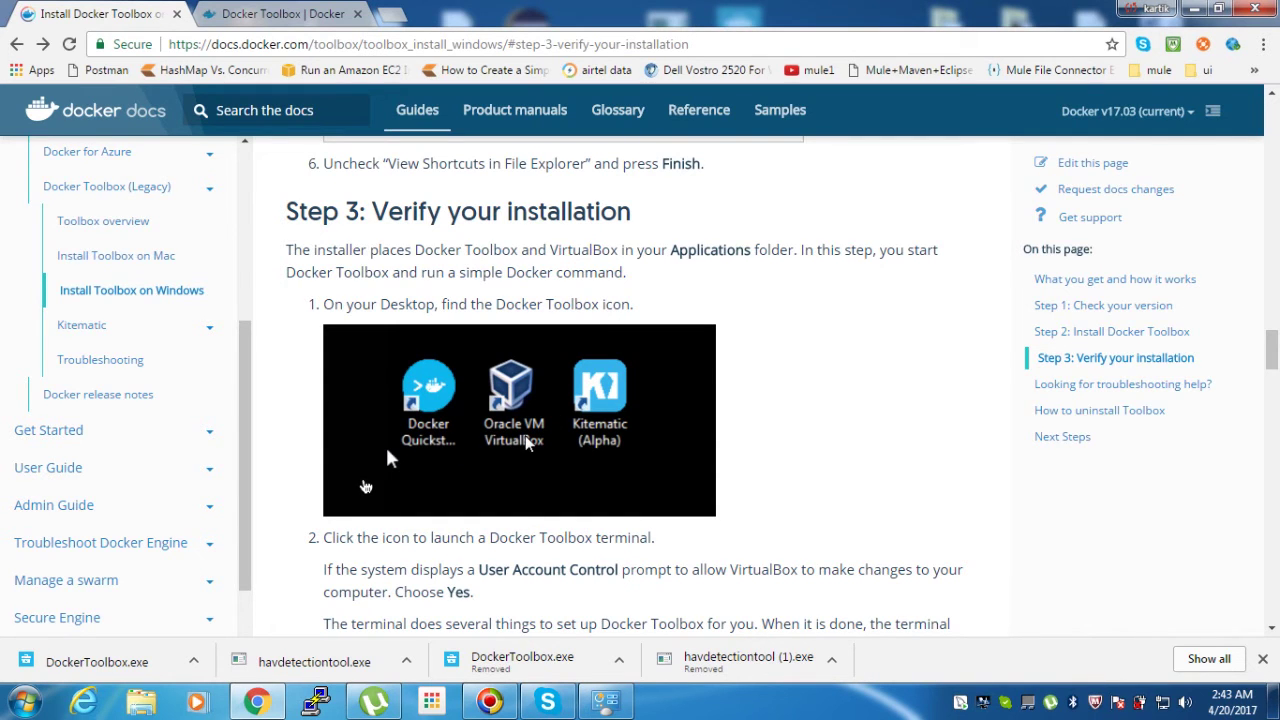
pyautogui.press('super+d')
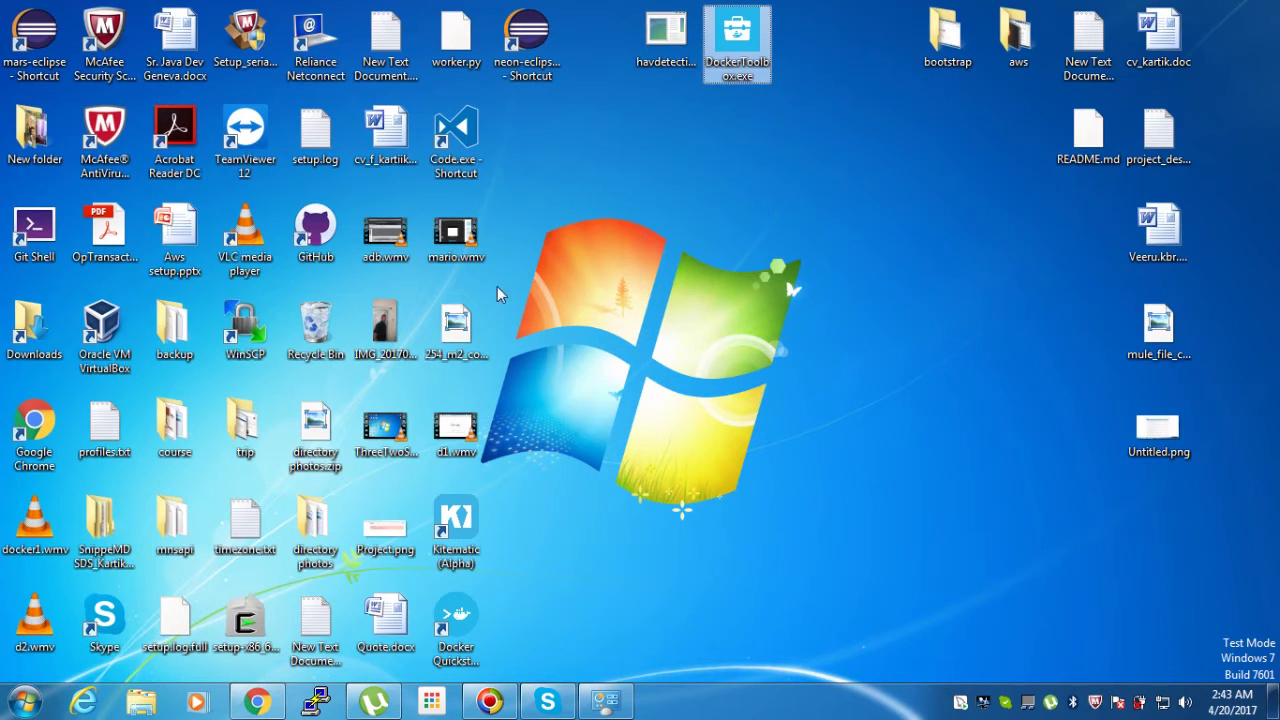
pyautogui.click(458, 615)
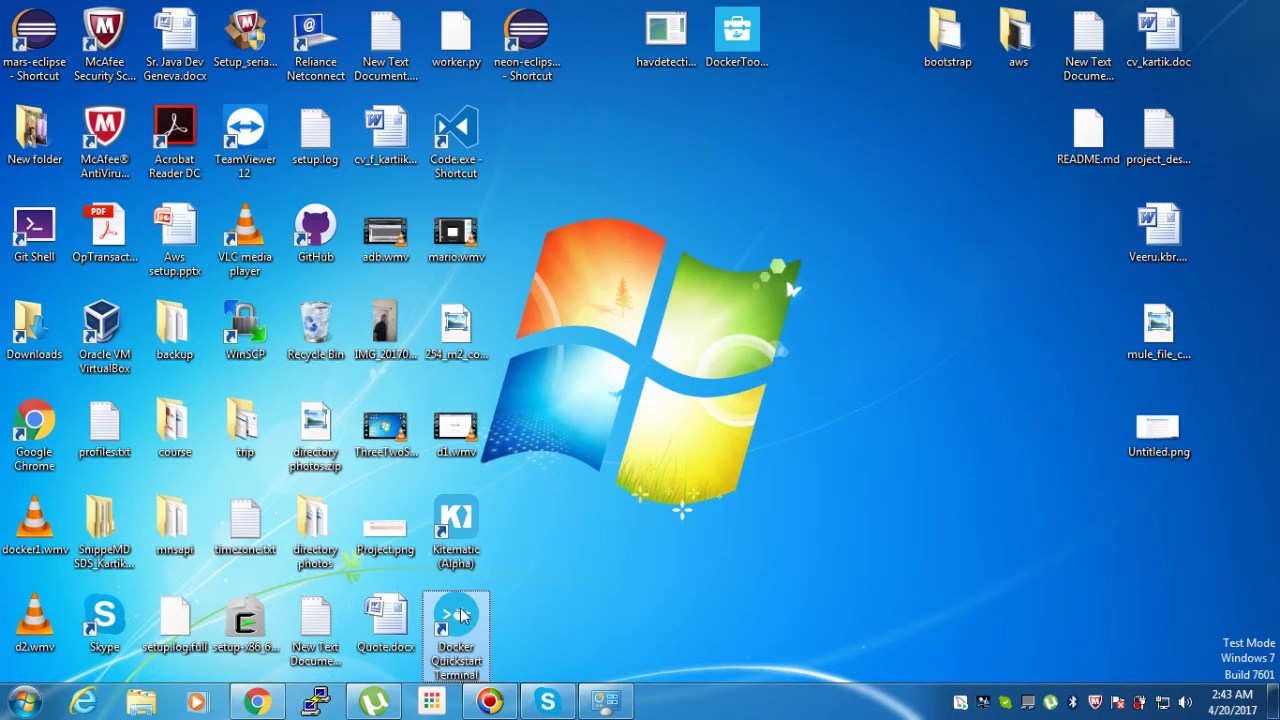
pyautogui.click(452, 515)
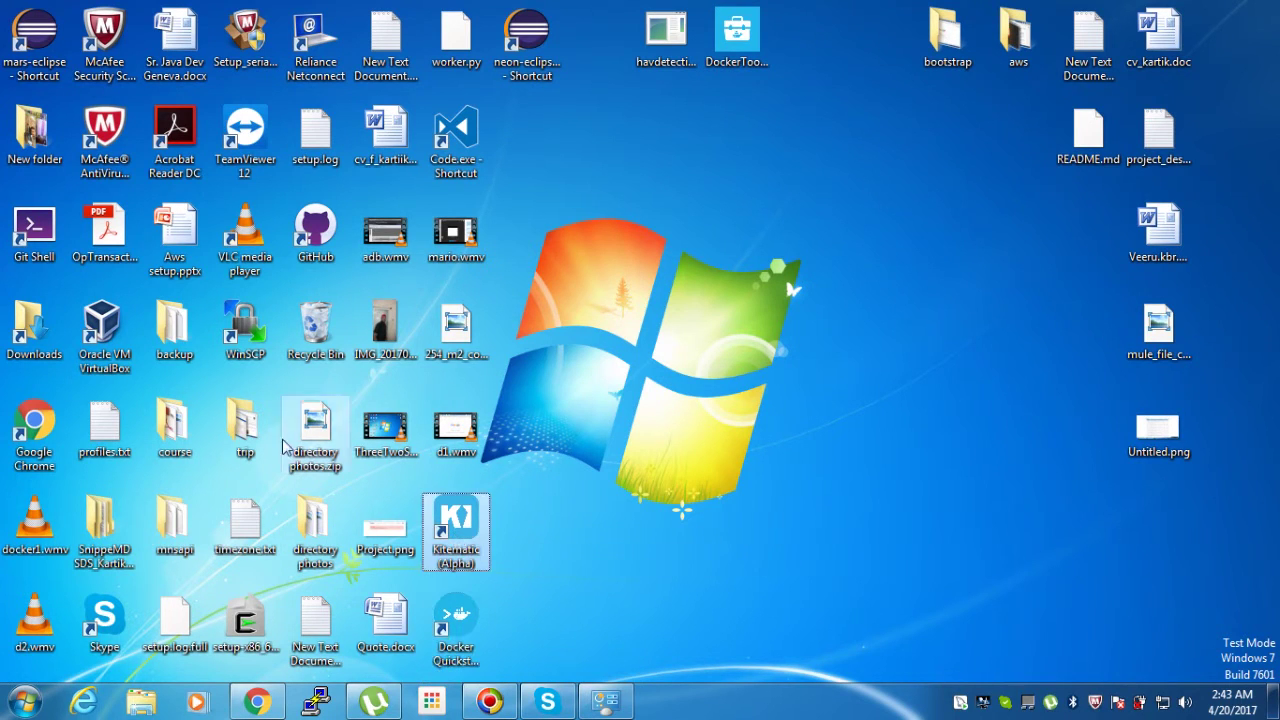
# - Move the Oracle VM VirtualBox shortcut beside the Docker Quickstart Terminal one, and close VirtualBox Manager after viewing its virtual machines
pyautogui.moveTo(104, 335); pyautogui.dragTo(550, 643)
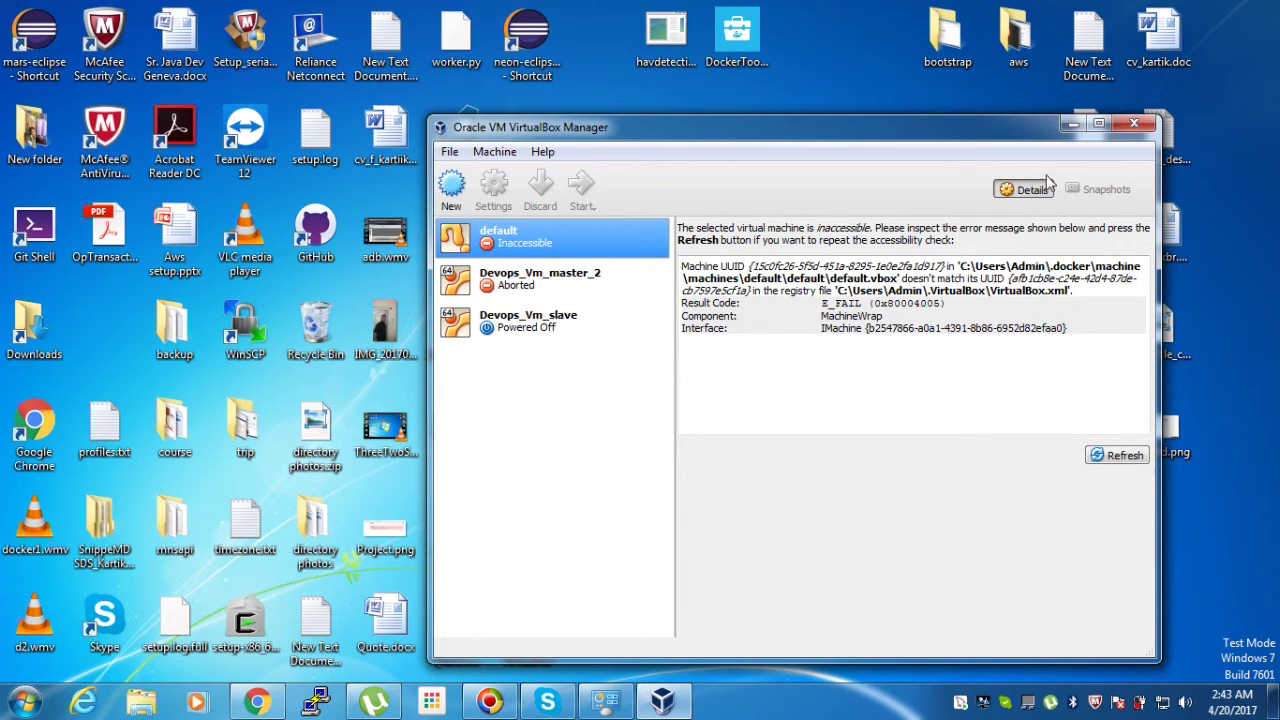
pyautogui.click(1135, 125)
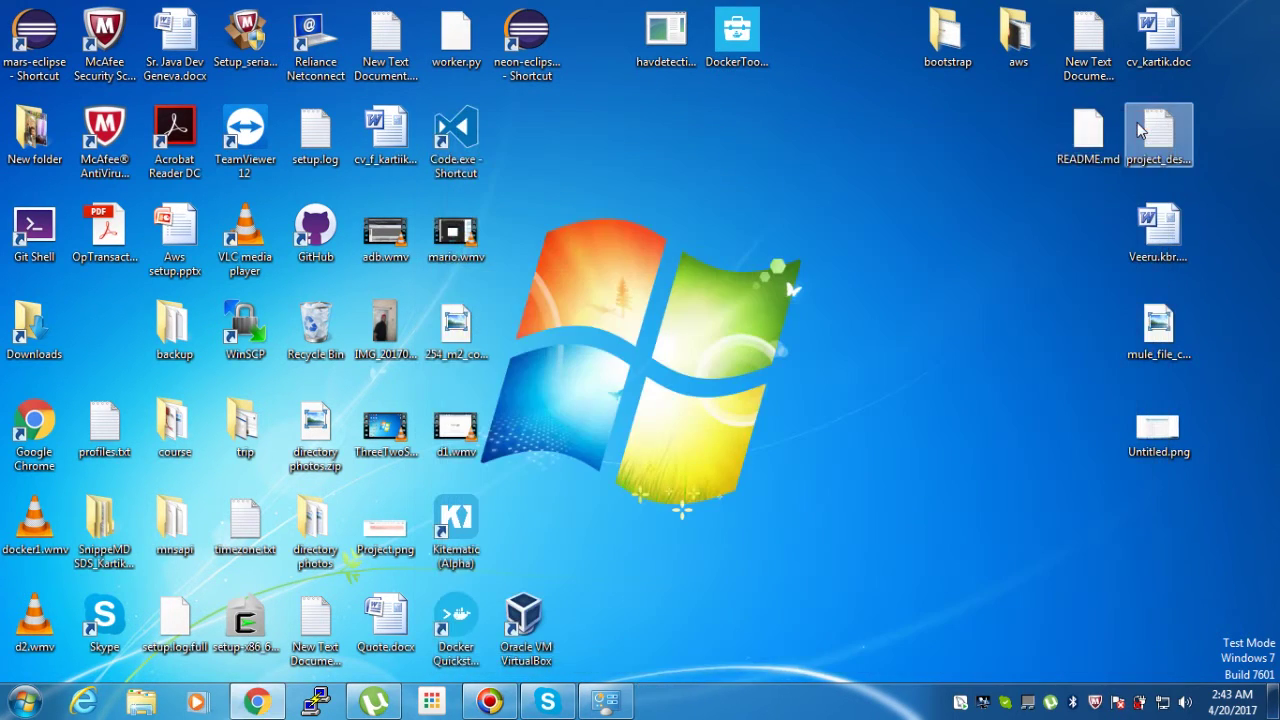
# - Move the Docker Quickstart Terminal shortcut beside havdetectiontool.exe, launch it, and snap the terminal window to the left half of the screen
pyautogui.moveTo(457, 640); pyautogui.dragTo(622, 84)
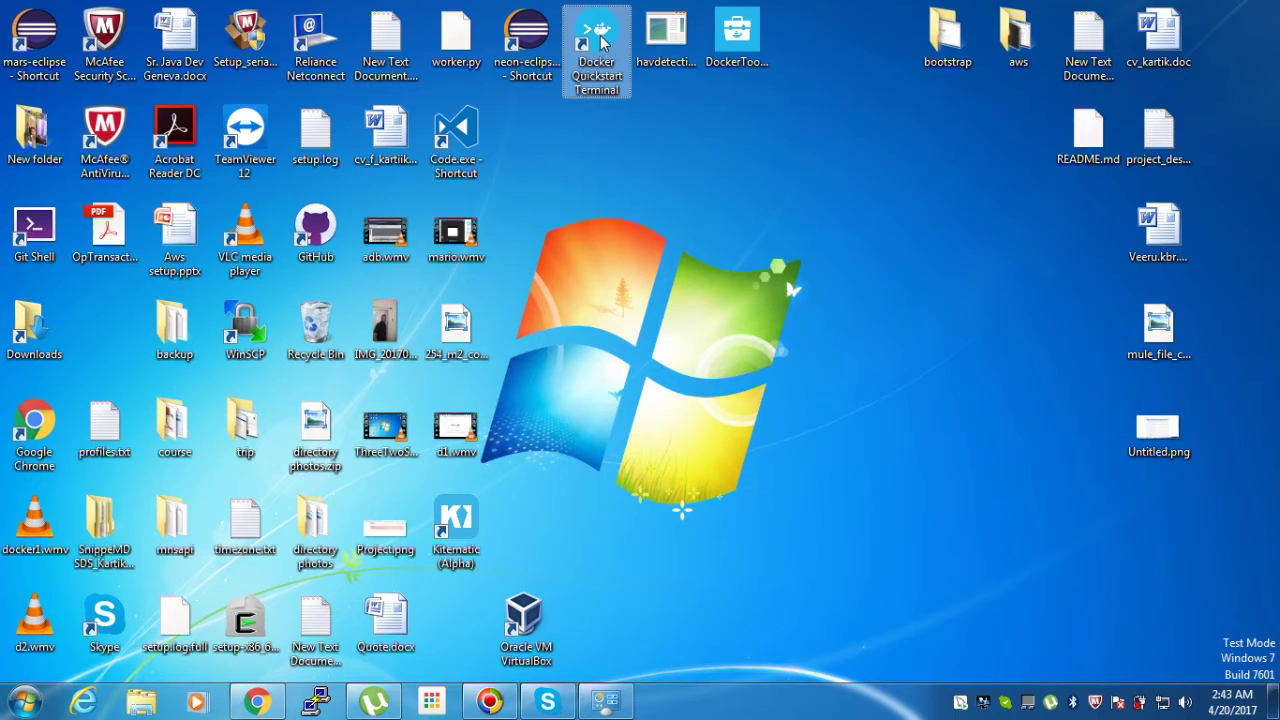
pyautogui.doubleClick(600, 38)
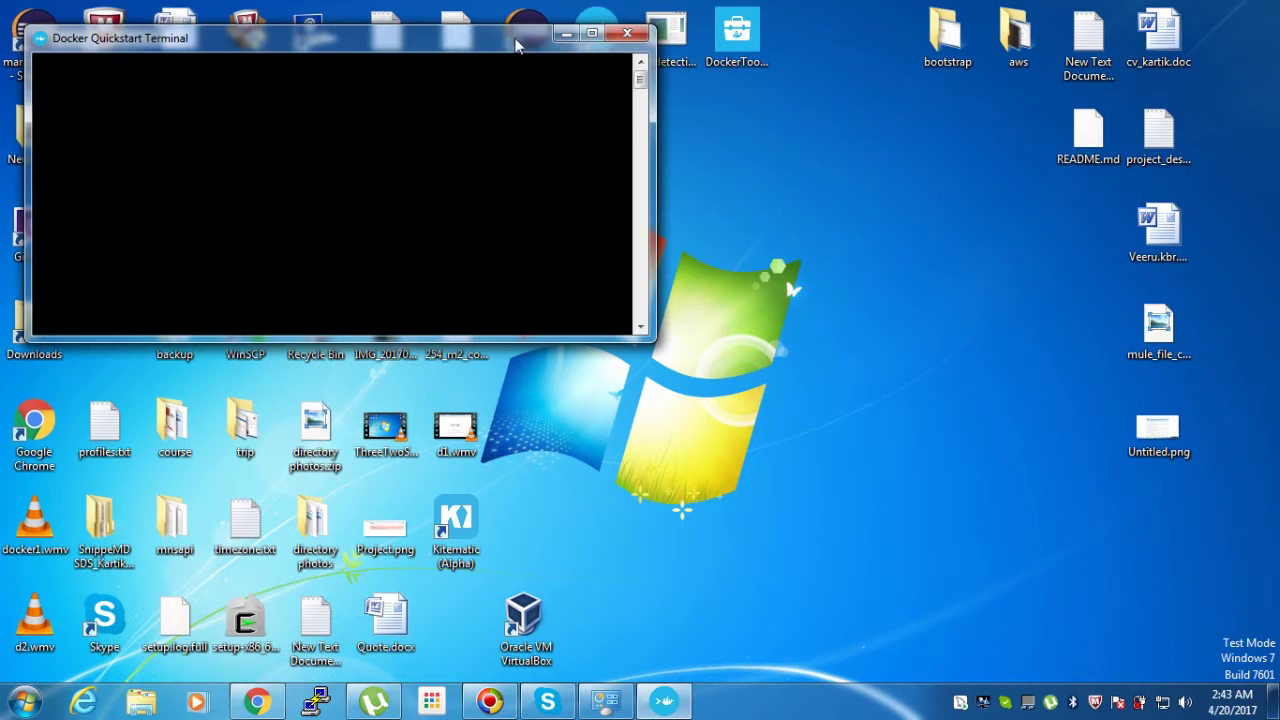
pyautogui.moveTo(482, 47); pyautogui.dragTo(583, 176)
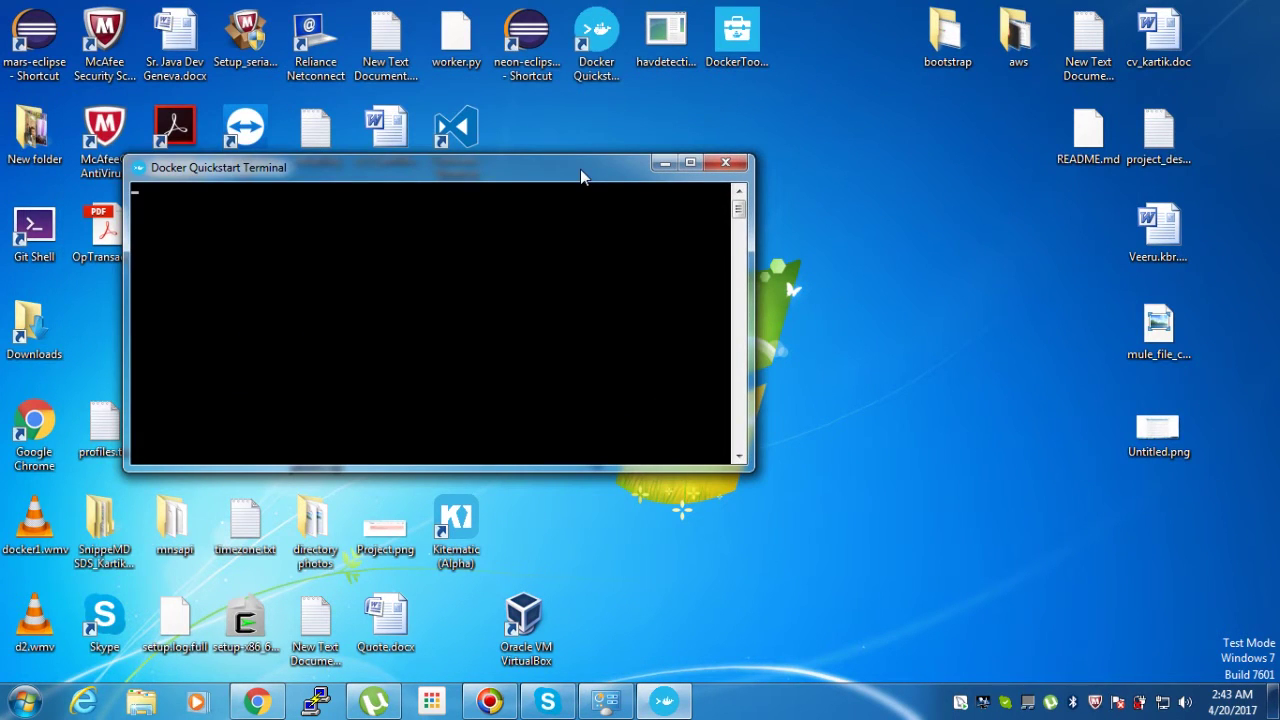
pyautogui.press('super+Left')
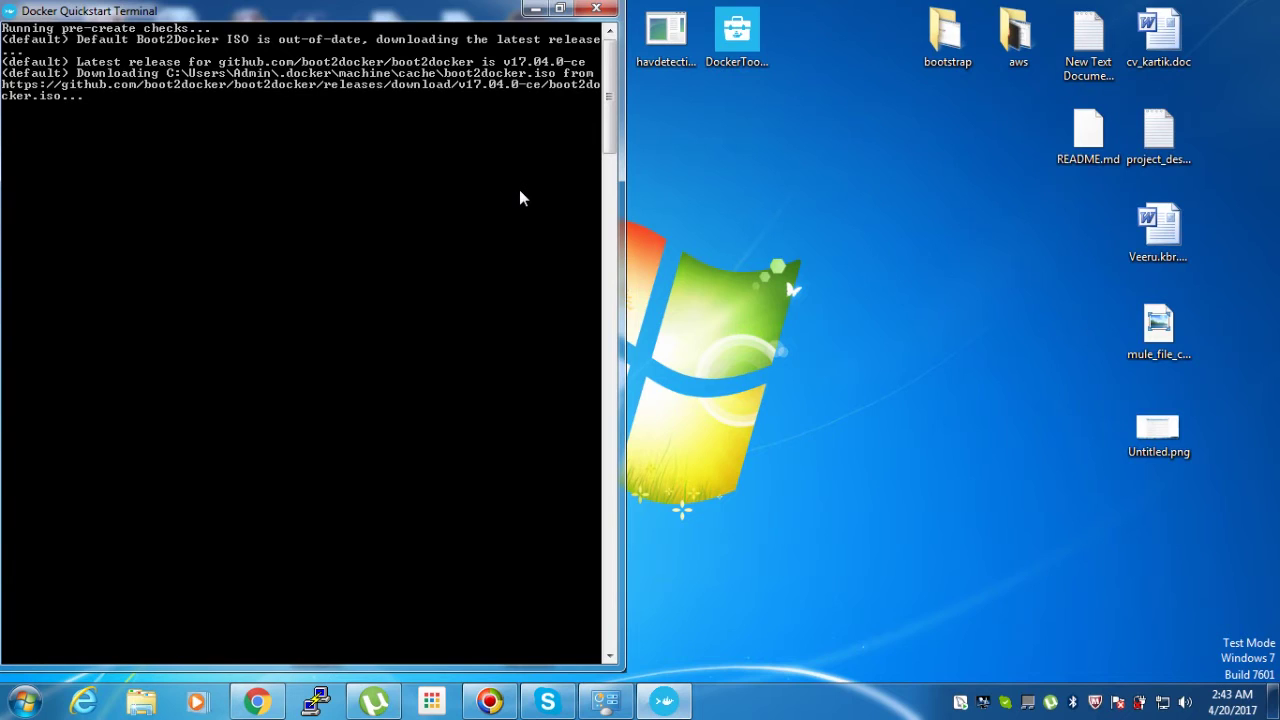
# - Set the Docker Quickstart Terminal's screen buffer width to 300, dismiss the shortcut error, and maximize the window
pyautogui.rightClick(418, 8)
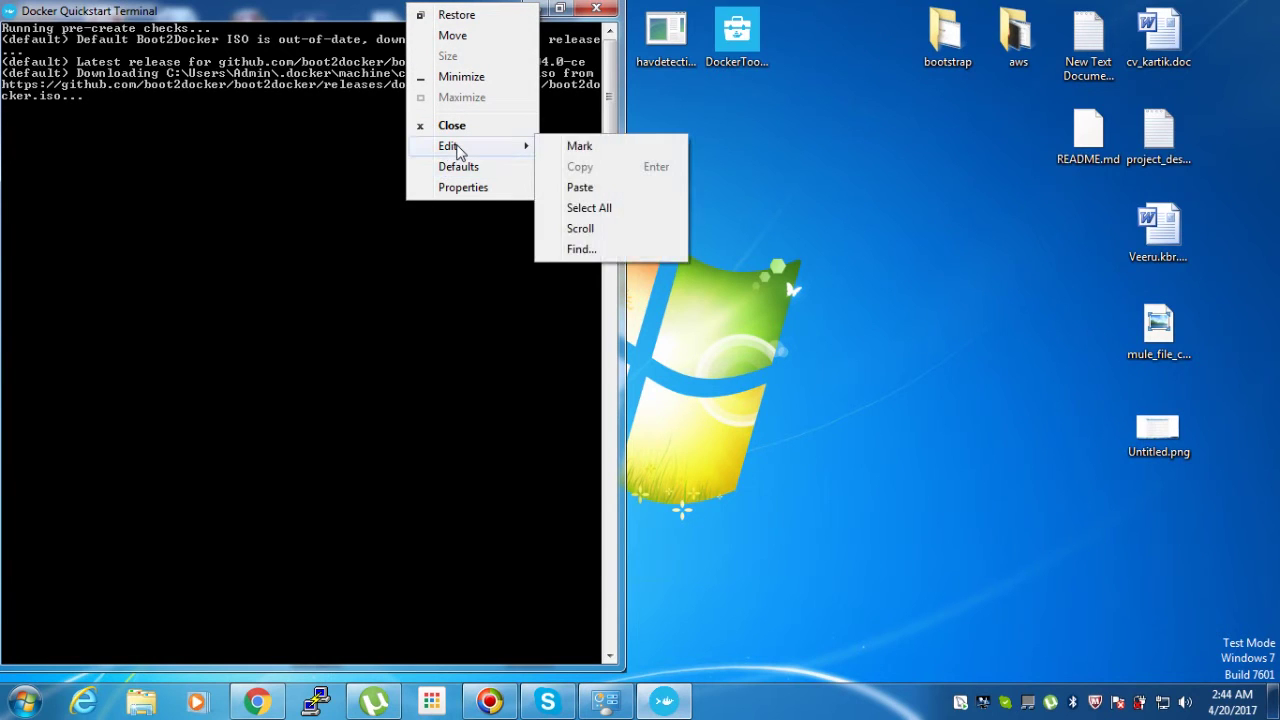
pyautogui.click(486, 189)
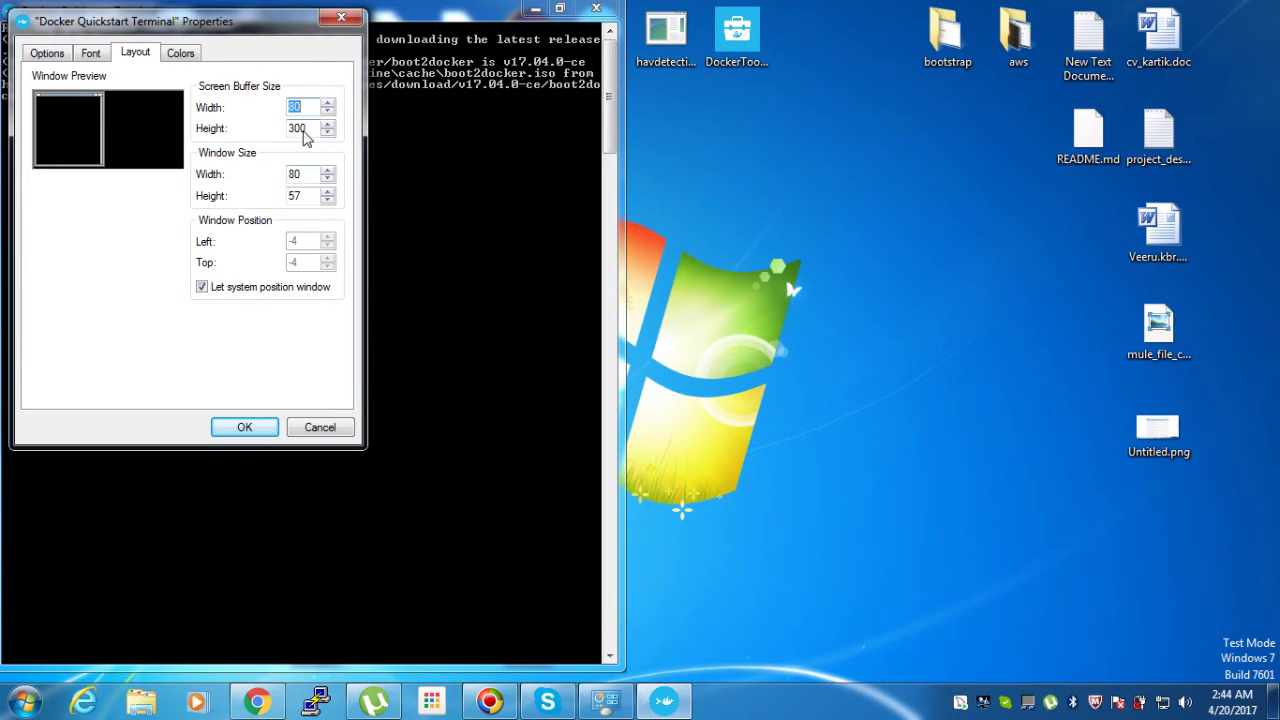
pyautogui.write('300')
pyautogui.click(250, 427)
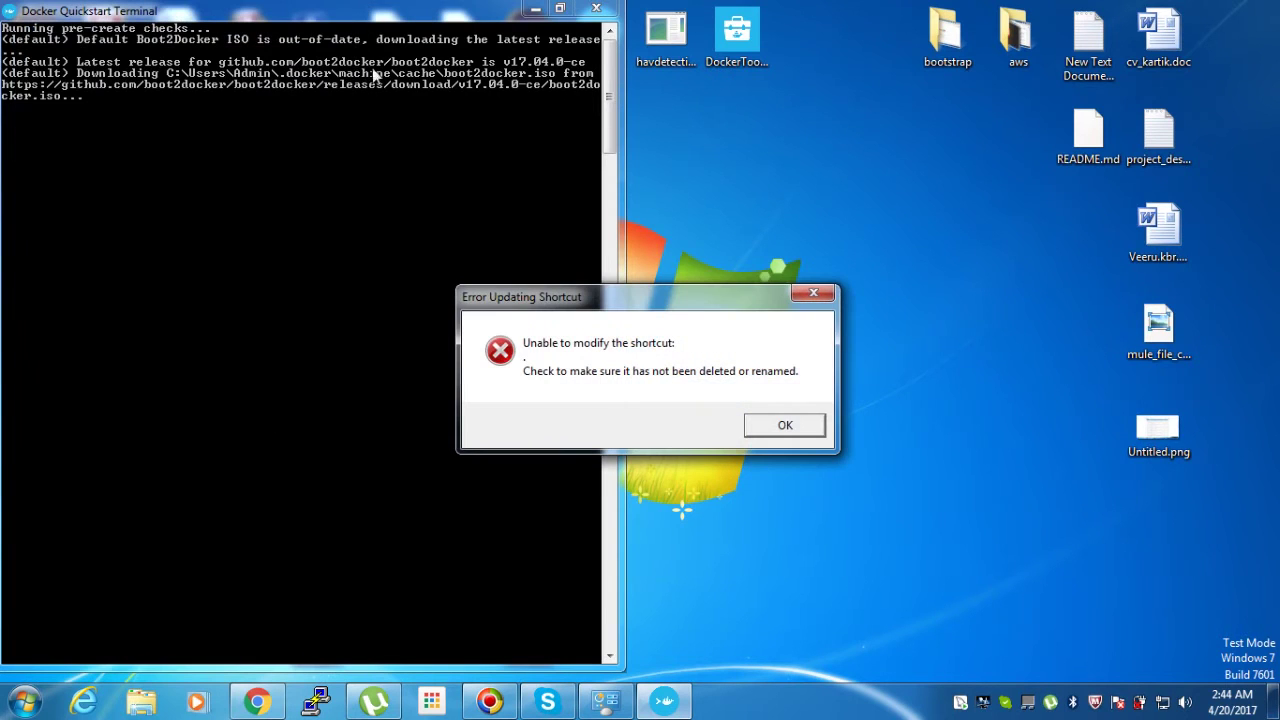
pyautogui.click(772, 425)
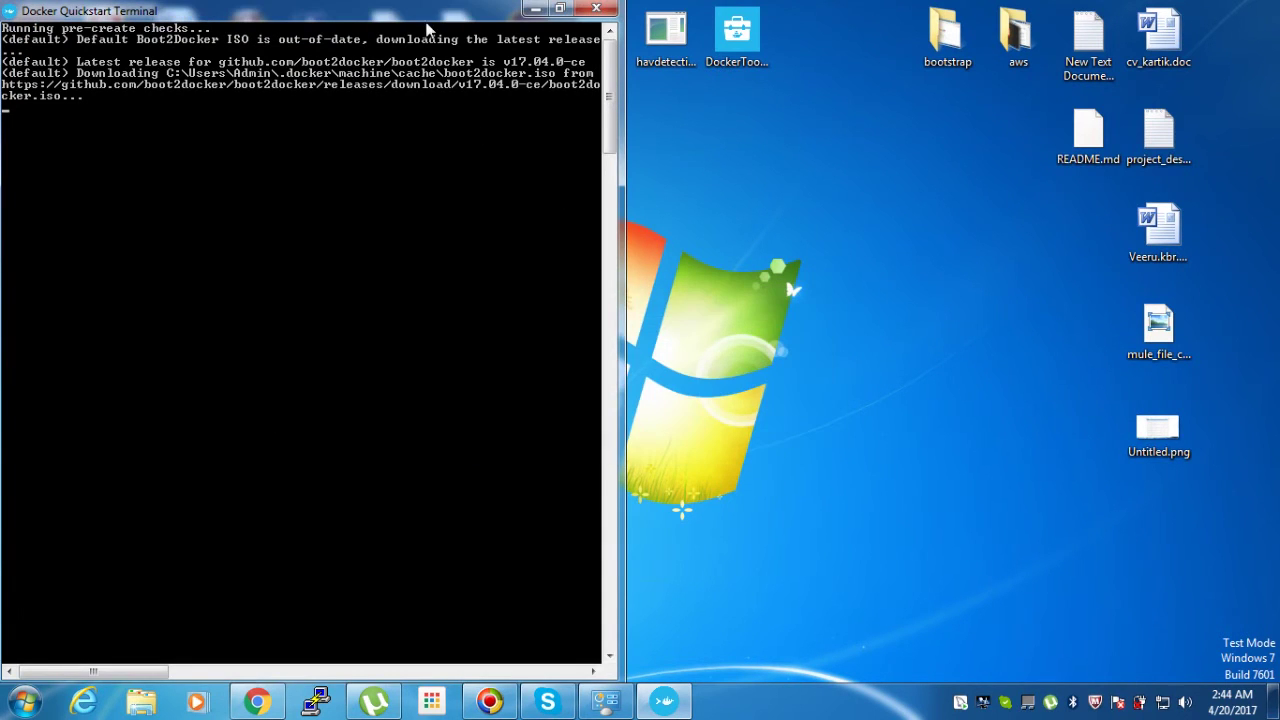
pyautogui.moveTo(420, 18); pyautogui.dragTo(506, 184)
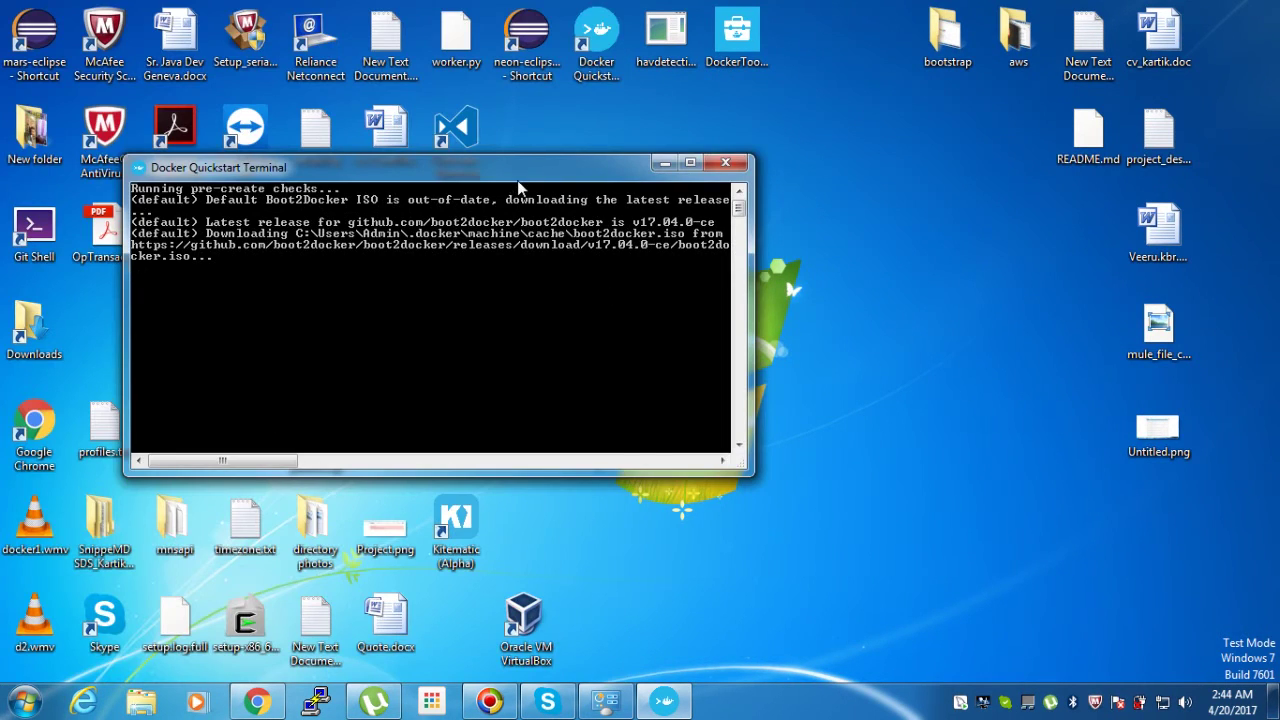
pyautogui.doubleClick(517, 172)
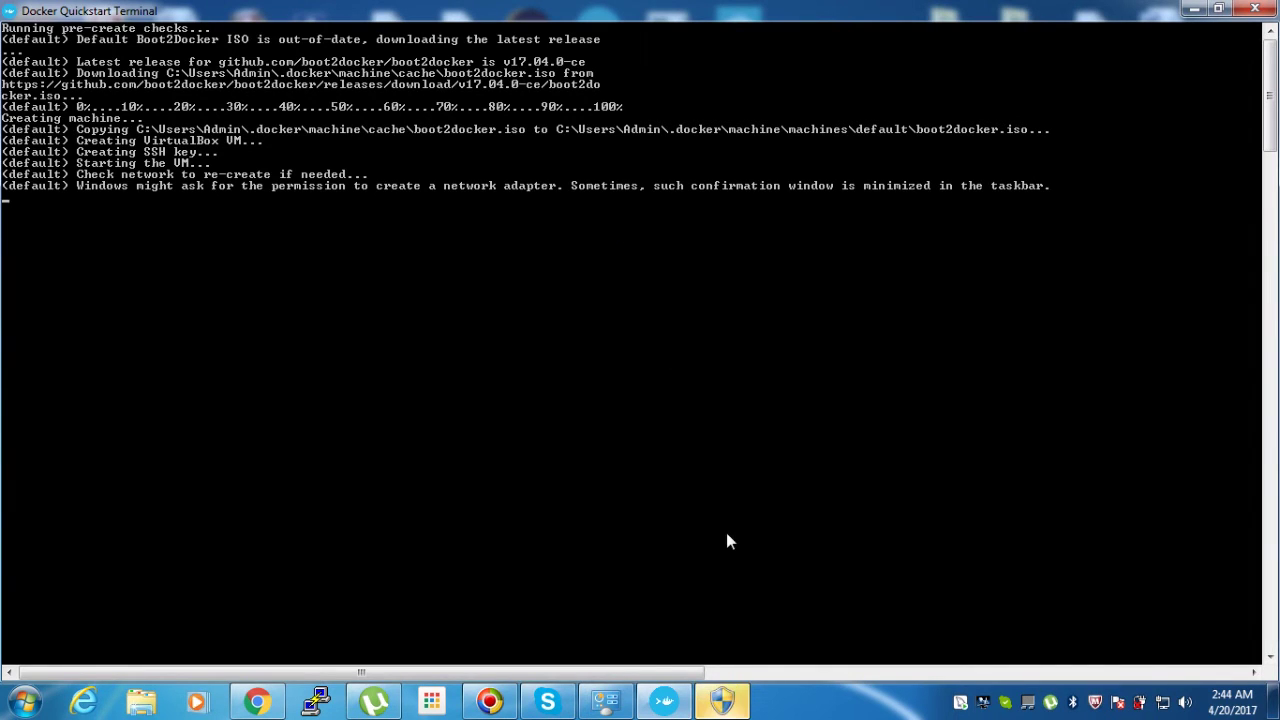
# - Bring up the pending network adapter permission request, and minimize and restore the terminal window
pyautogui.click(722, 701)
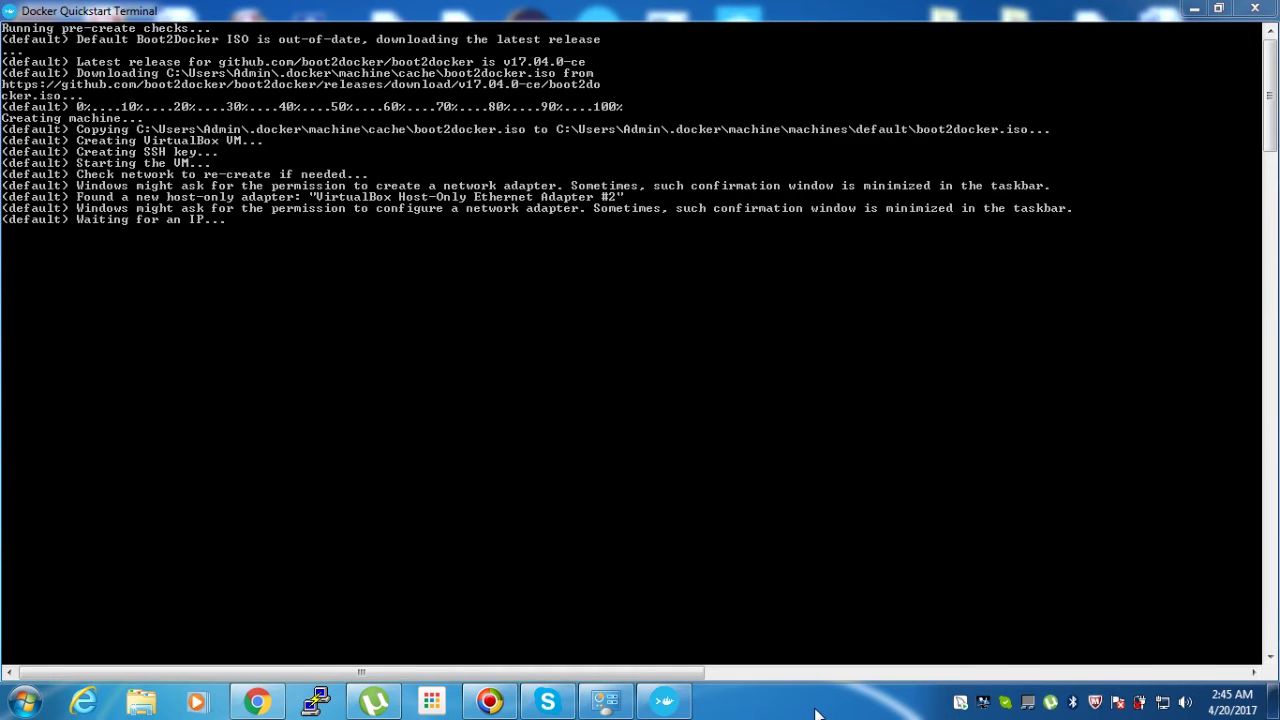
pyautogui.click(1194, 12)
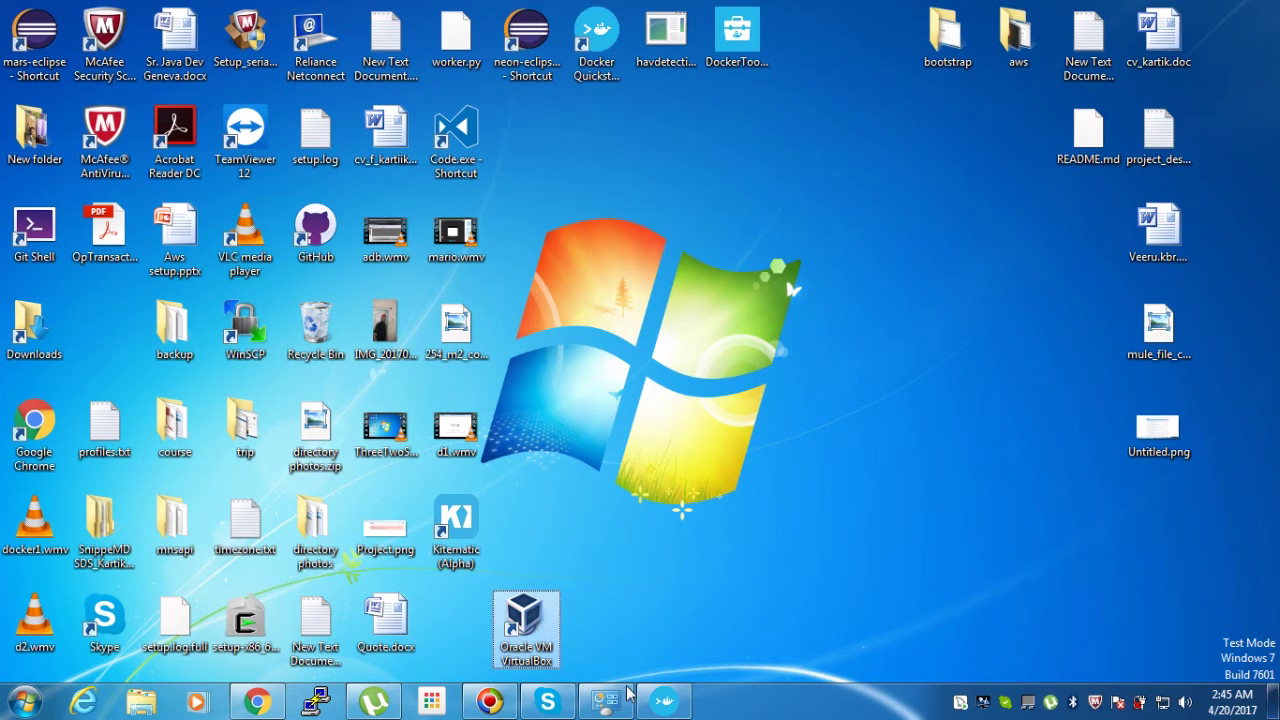
pyautogui.click(667, 708)
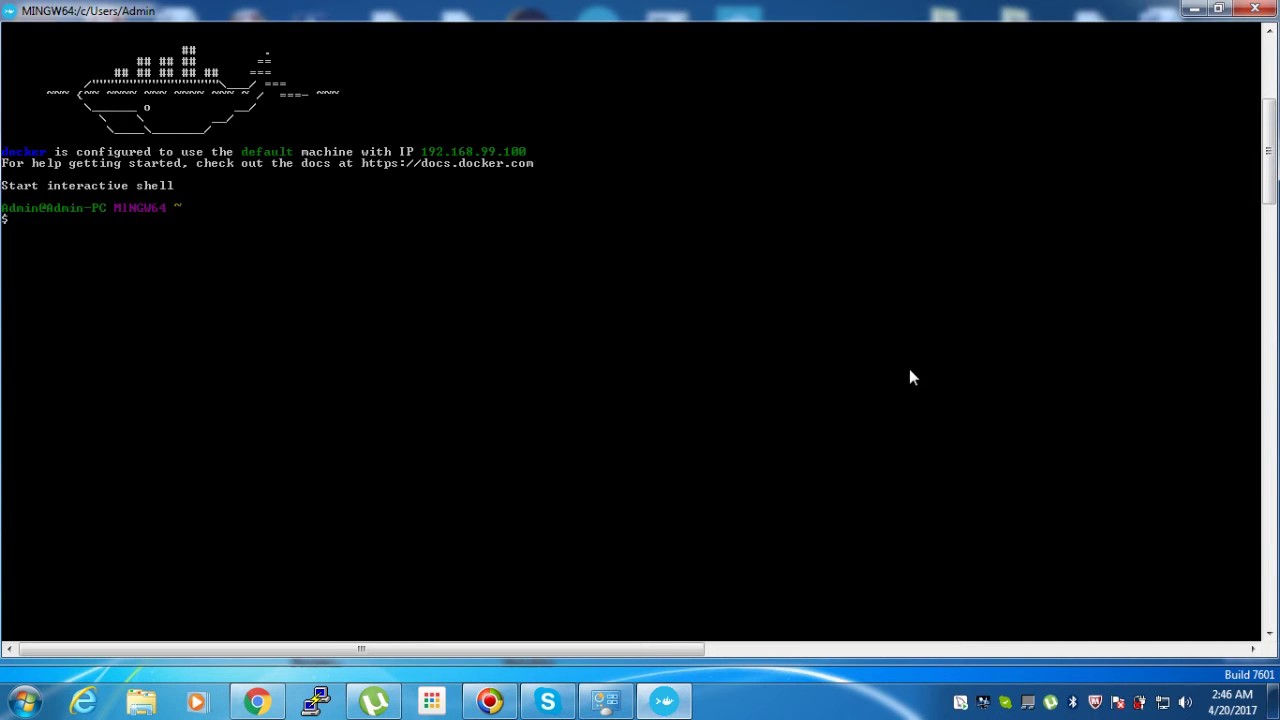
# - List the home directory's contents with ls, and try to check the Docker version with docker -version
pyautogui.write('ls')
pyautogui.press('Return')
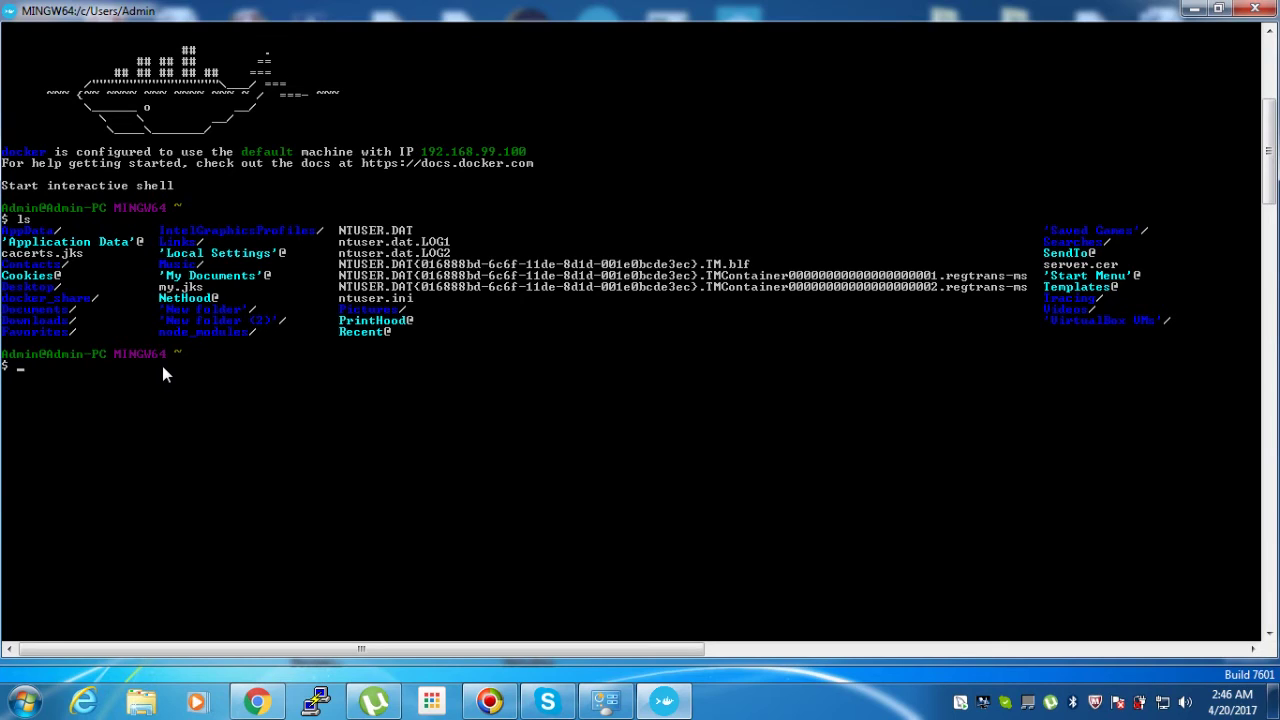
pyautogui.write('cd')
pyautogui.press('BackSpace')
pyautogui.press('BackSpace')
pyautogui.write('docker -version')
pyautogui.press('Return')
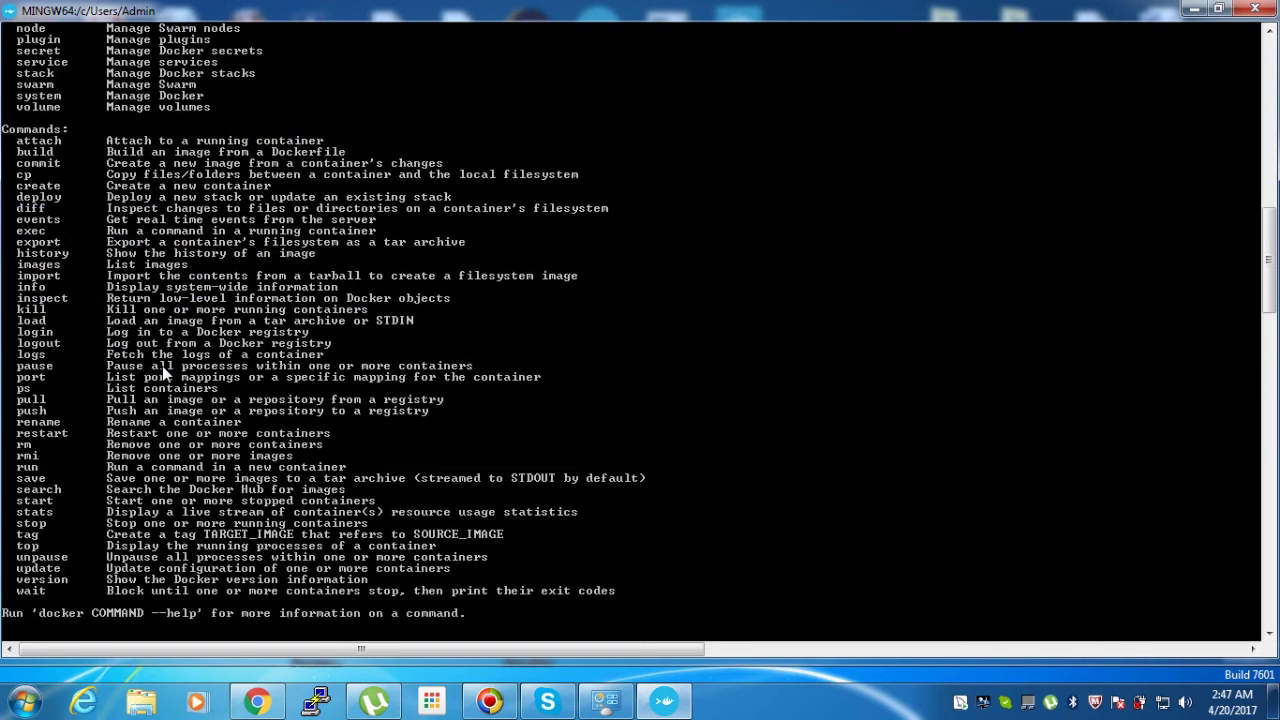
# - Show the Docker version with docker --version, and list the local images with docker images
pyautogui.write('docker ')
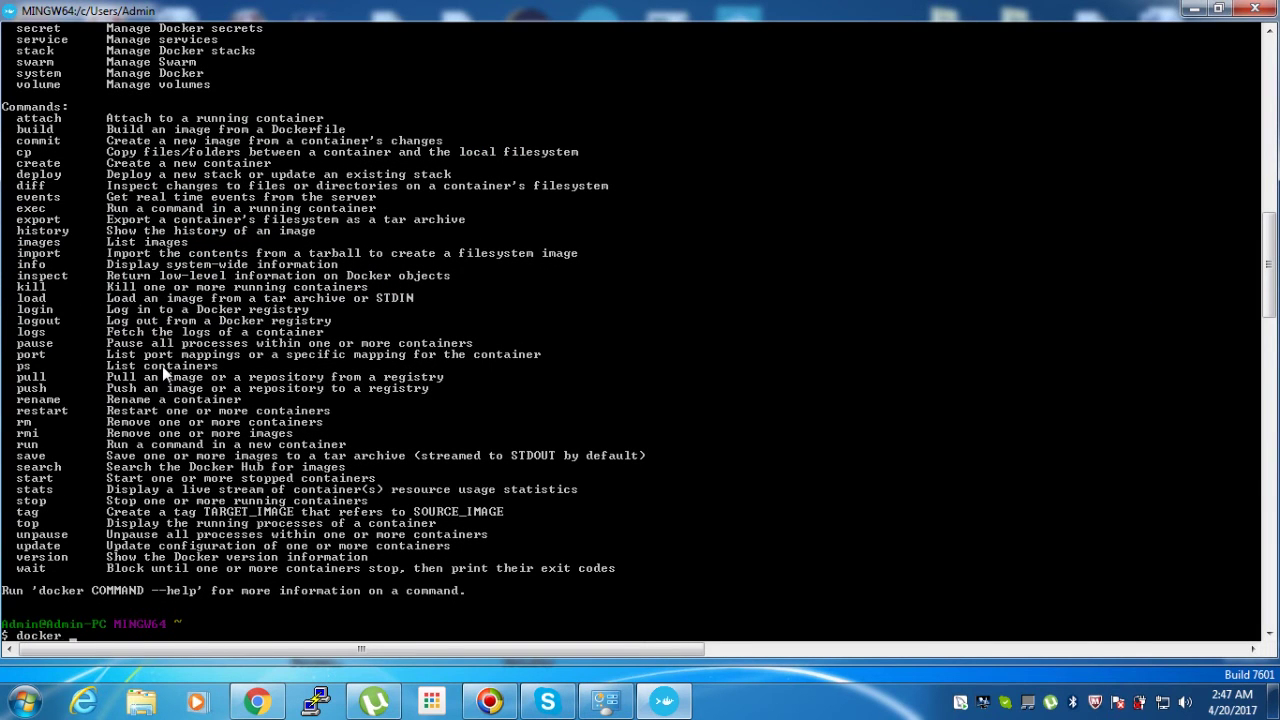
pyautogui.write('--version')
pyautogui.press('Return')
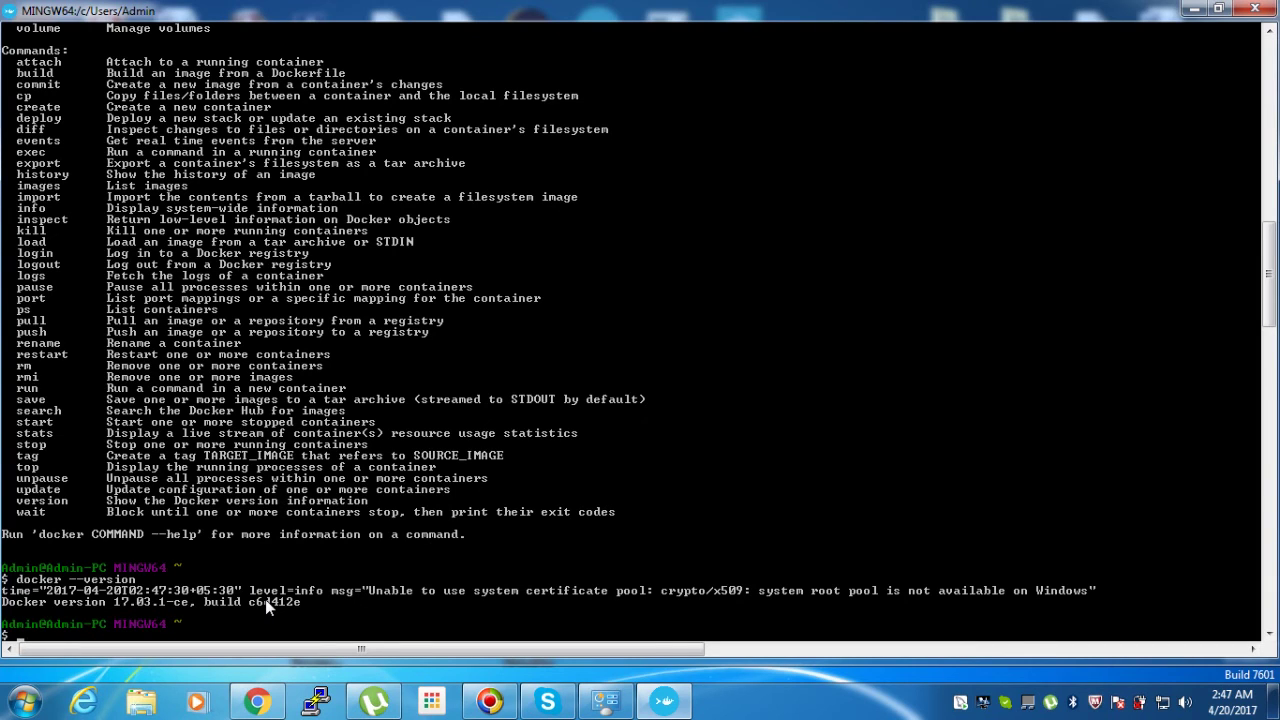
pyautogui.write('docker images')
pyautogui.press('Return')
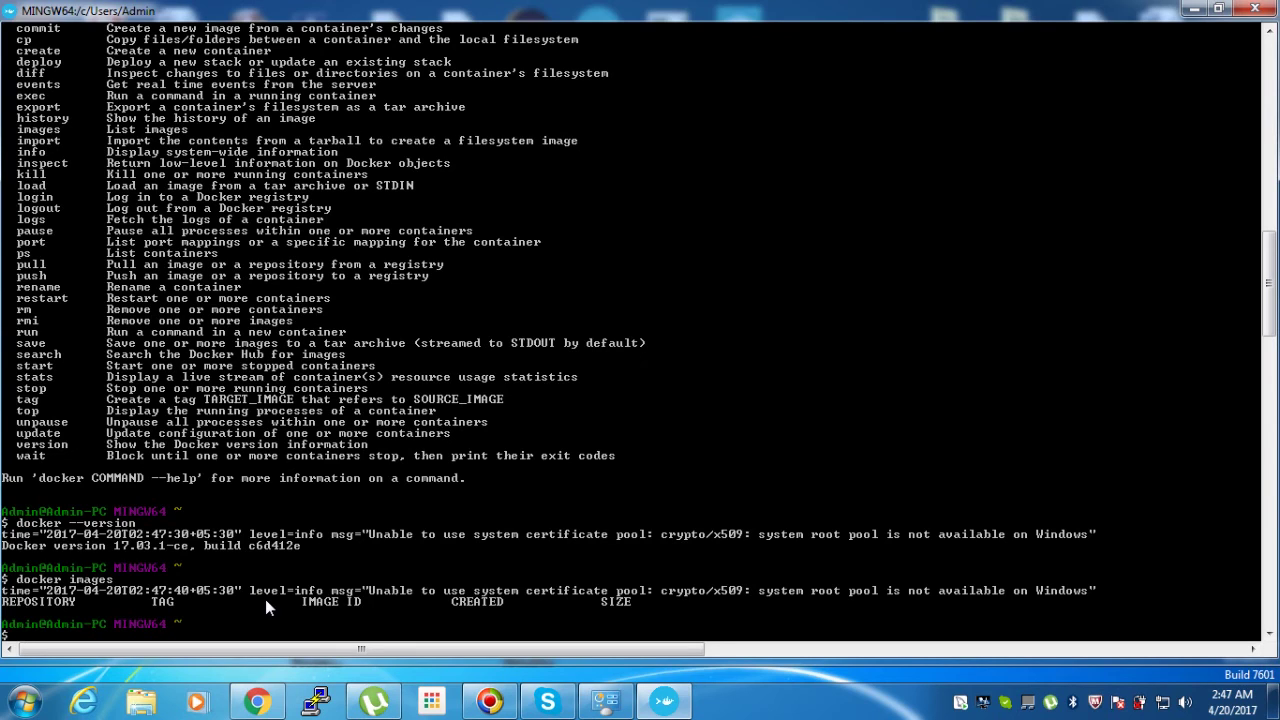
# - Try to run a container with docker run busy-box, and try to switch to the superuser with sudo su
pyautogui.write('docker')
pyautogui.write(' run ')
pyautogui.write('busy-b')
pyautogui.write('ox')
pyautogui.press('Return')
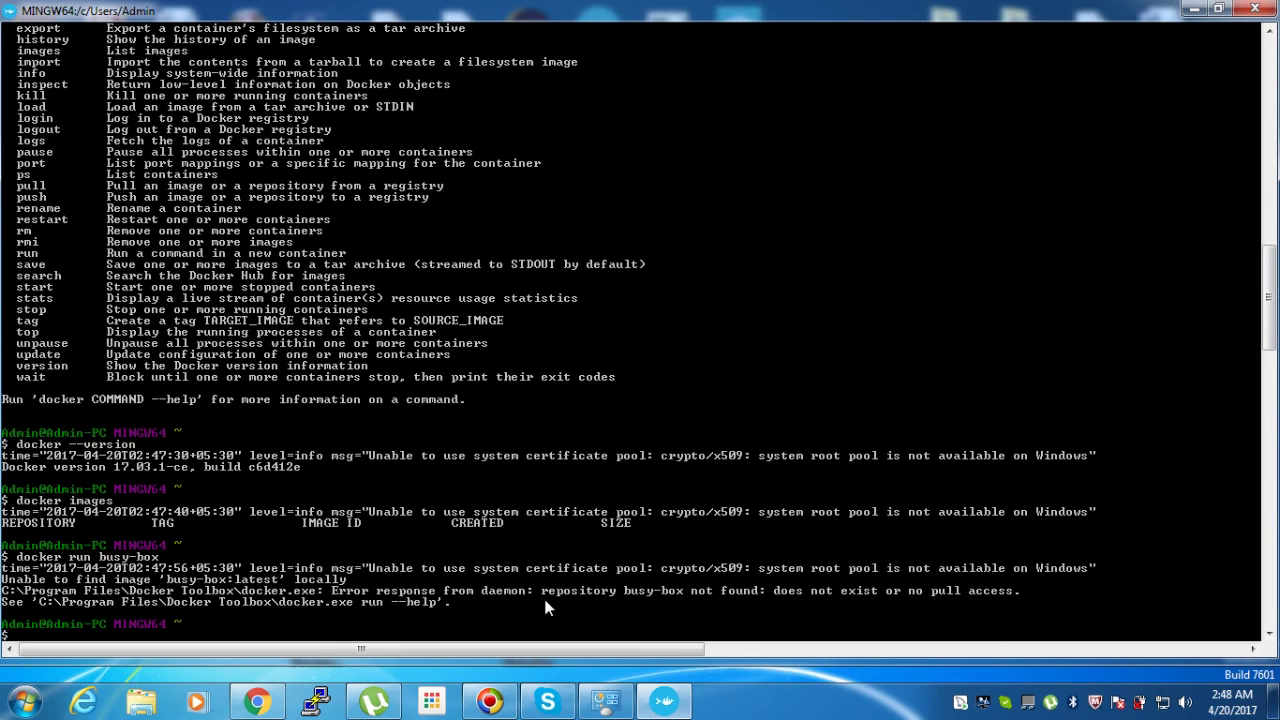
pyautogui.write('sudo su')
pyautogui.press('Return')
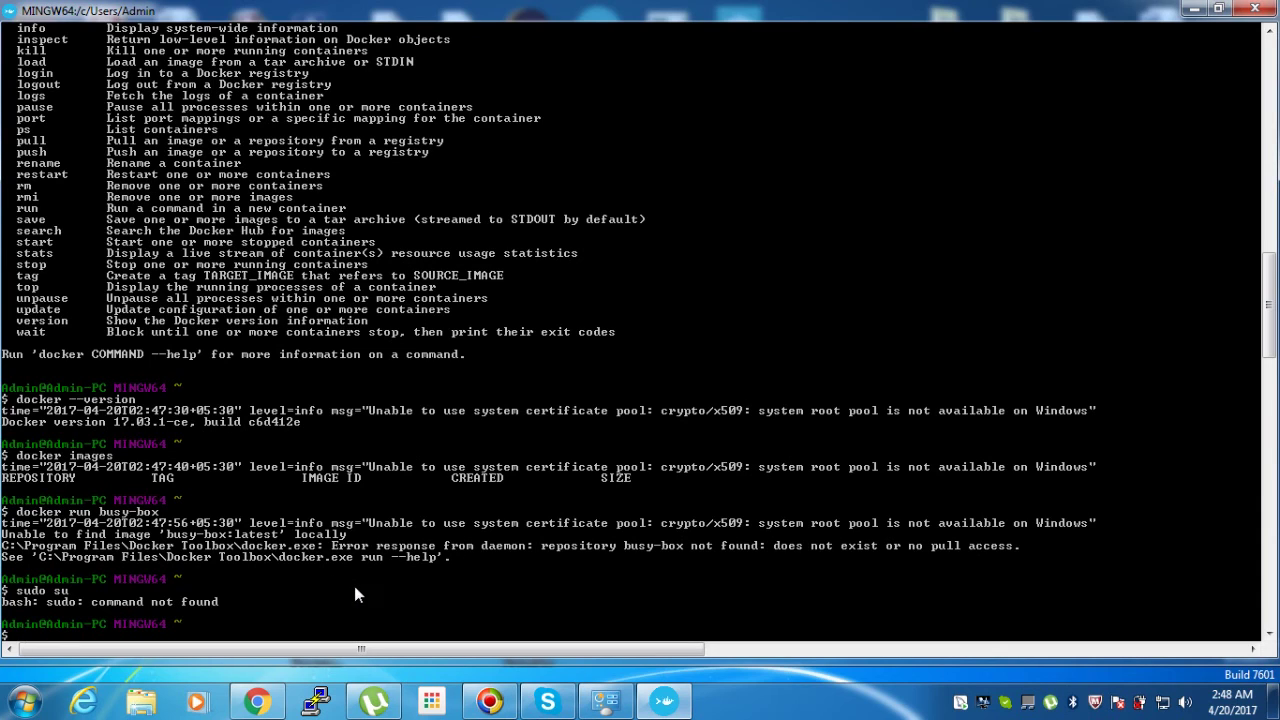
# - Pull and run the busybox image with docker run busybox, and list the local images with docker images
pyautogui.write('docker run busybox')
pyautogui.press('Return')
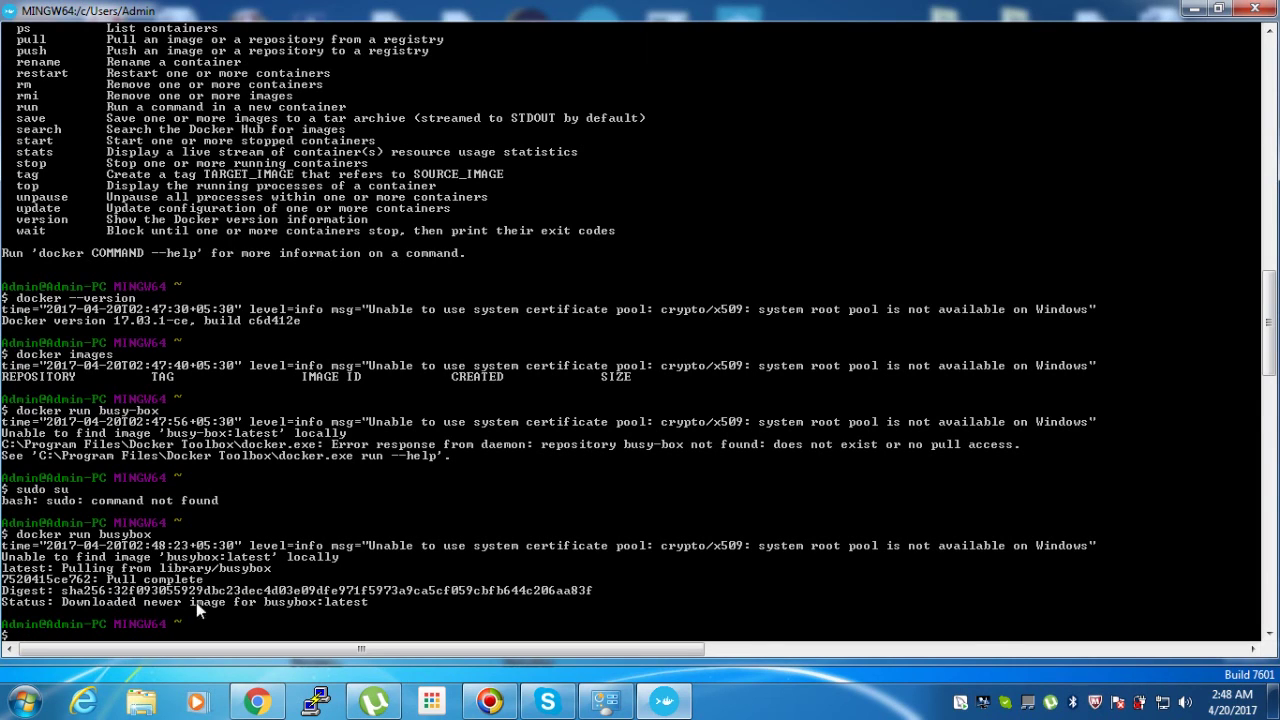
pyautogui.write('docker images')
pyautogui.press('Return')
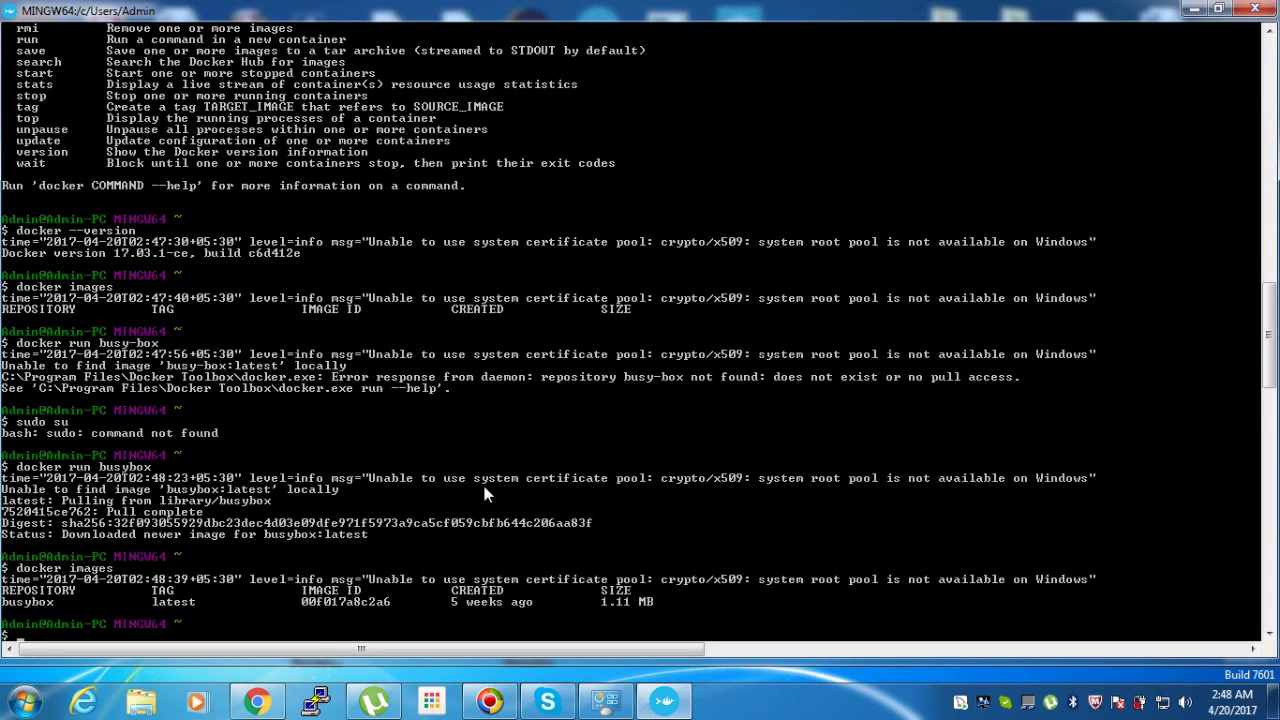
# - List all containers, including stopped ones, with docker ps -a
pyautogui.write('docker run')
pyautogui.press('BackSpace')
pyautogui.press('BackSpace')
pyautogui.press('BackSpace')
pyautogui.press('BackSpace')
pyautogui.press('BackSpace')
pyautogui.press('BackSpace')
pyautogui.press('BackSpace')
pyautogui.press('BackSpace')
pyautogui.press('BackSpace')
pyautogui.press('BackSpace')
pyautogui.press('BackSpace')
pyautogui.write('docker ps -a')
pyautogui.press('Return')
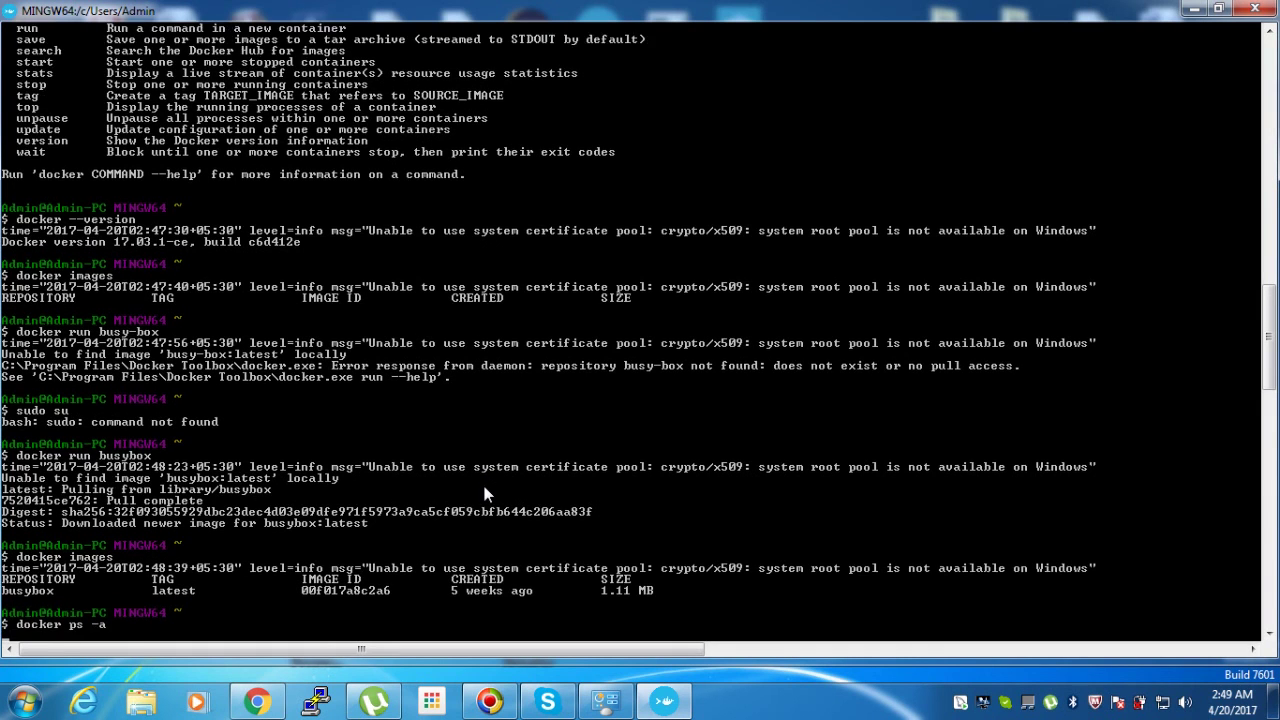